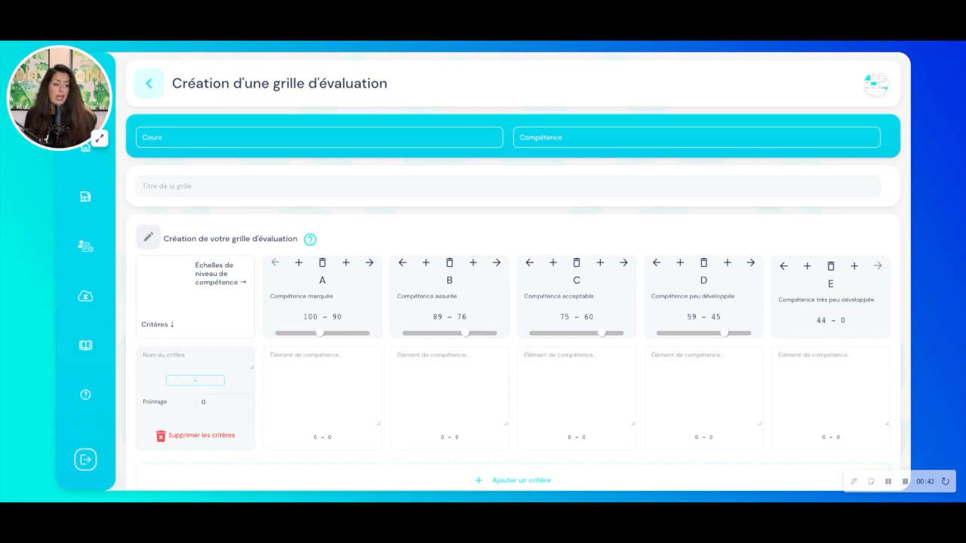
Fill in the new grid's course as "Anglais ENR", competency as "Compétence 1 - Interact" and title as "Emojis".
left_click(381, 136)
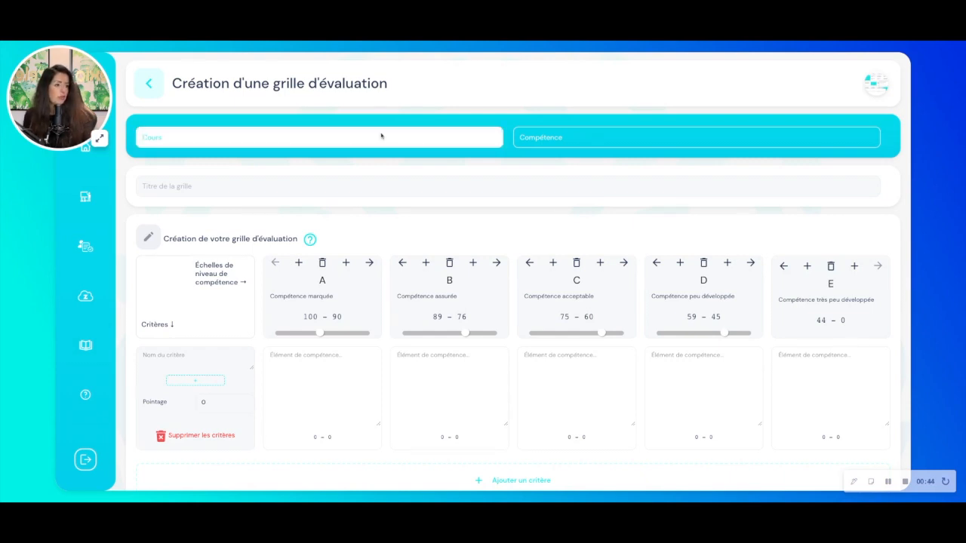
type("Anglais ENR")
left_click(542, 142)
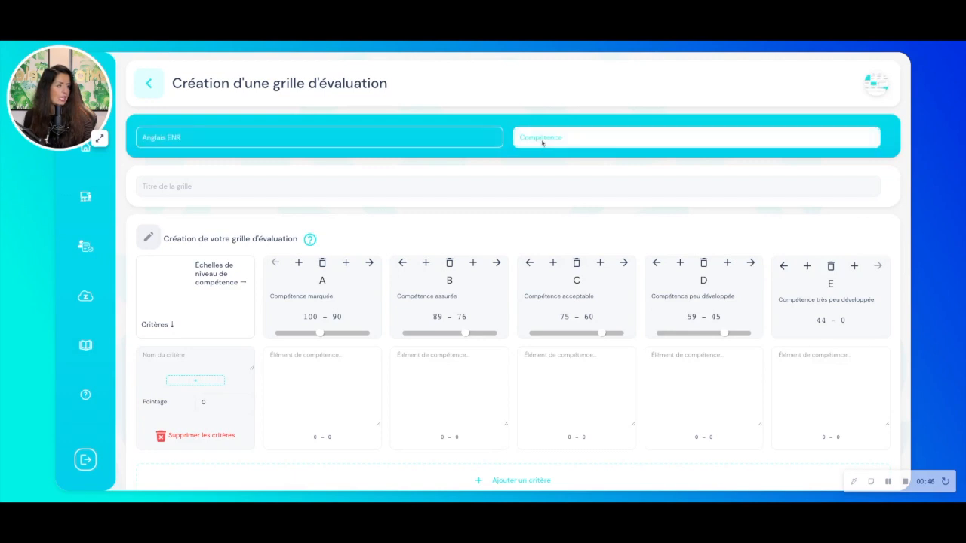
type("Compétence 1 - Interact")
left_click(297, 185)
type("Emojis")
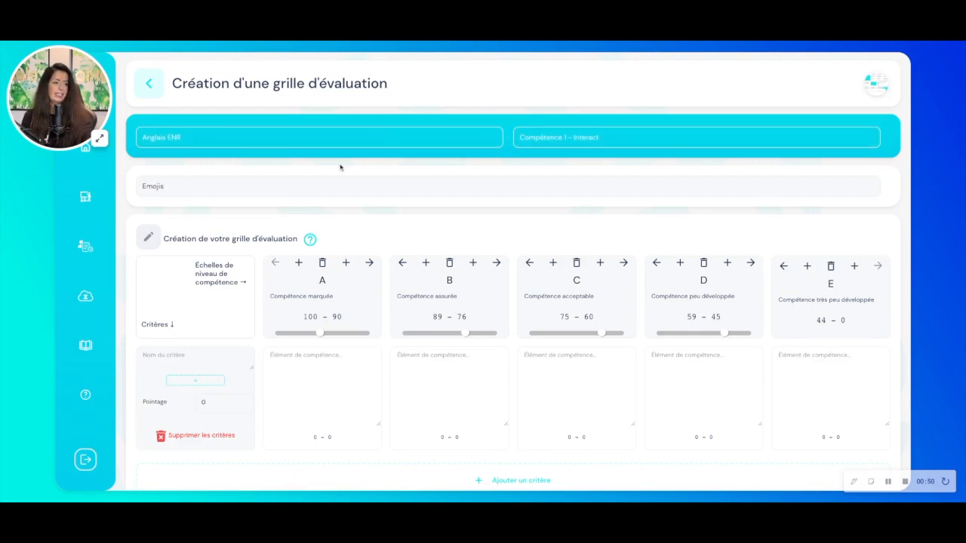
Delete levels E and D from the competency scale and relabel levels A, B and C as 🏆, 🟣 and 🧐.
left_click(831, 267)
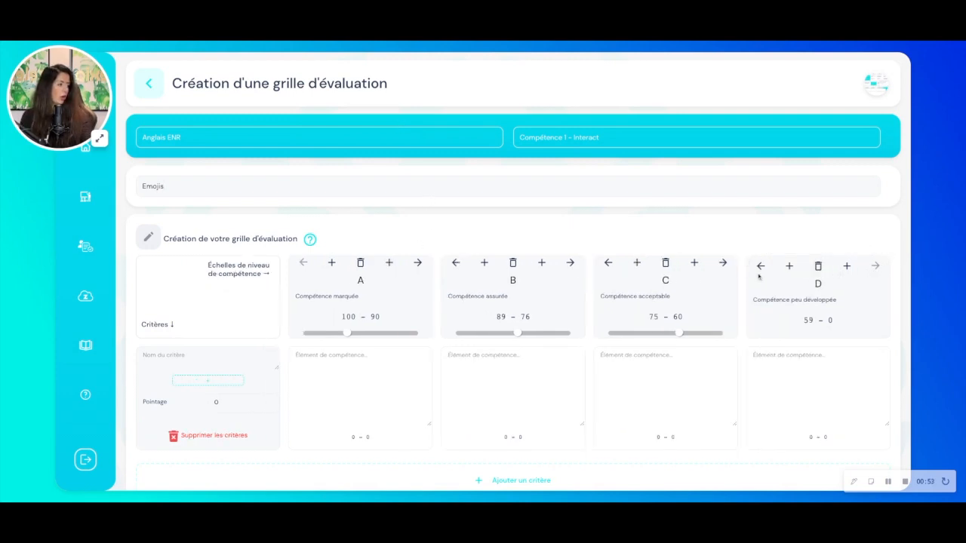
left_click(819, 268)
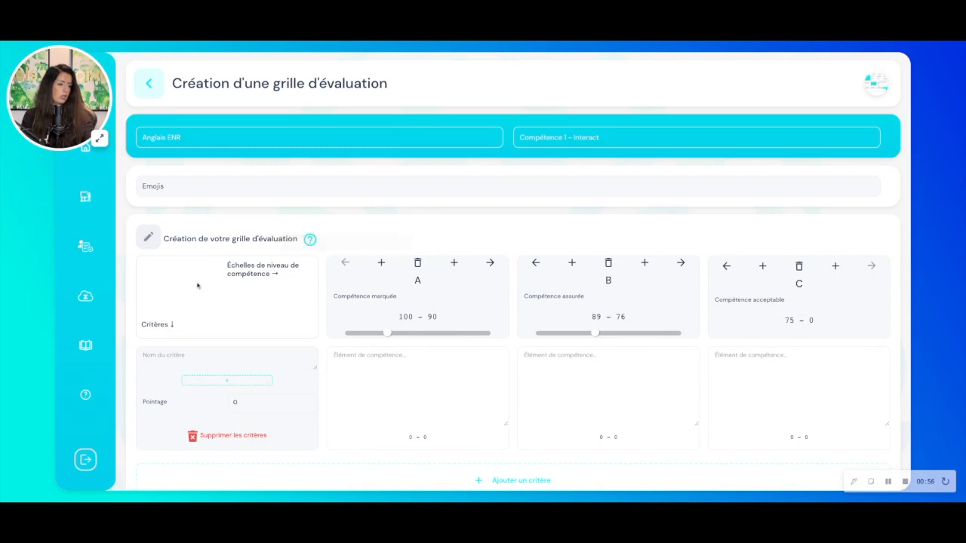
left_click(420, 281)
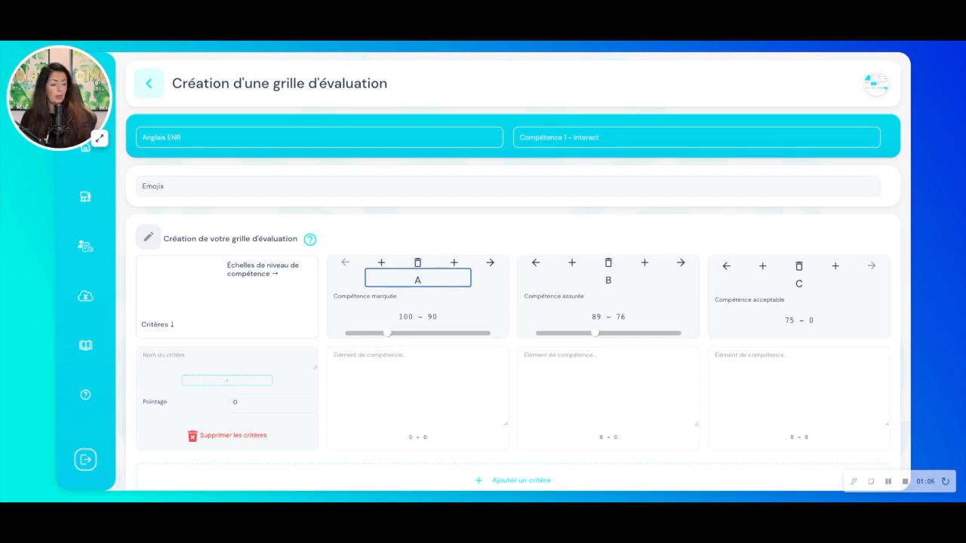
key("BackSpace")
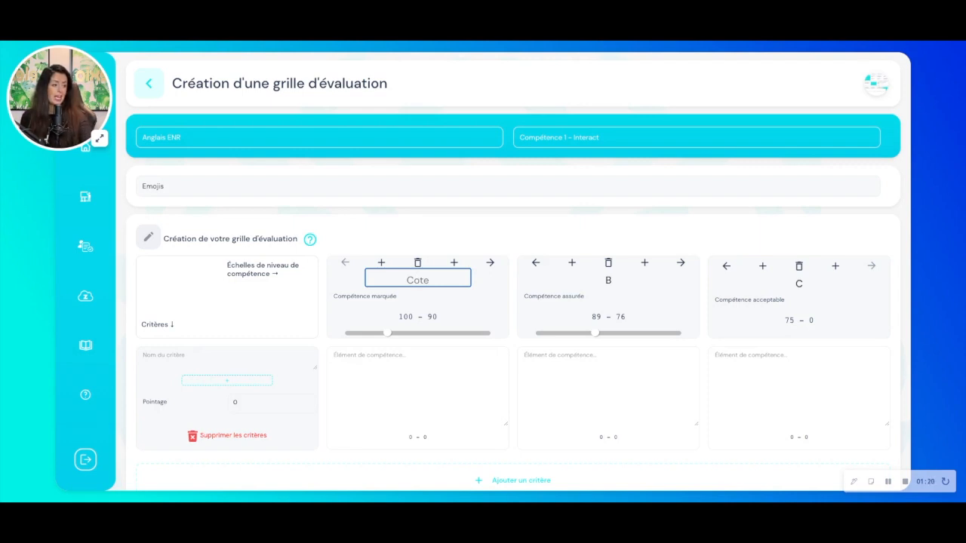
type("🏆")
left_click(630, 283)
key("BackSpace")
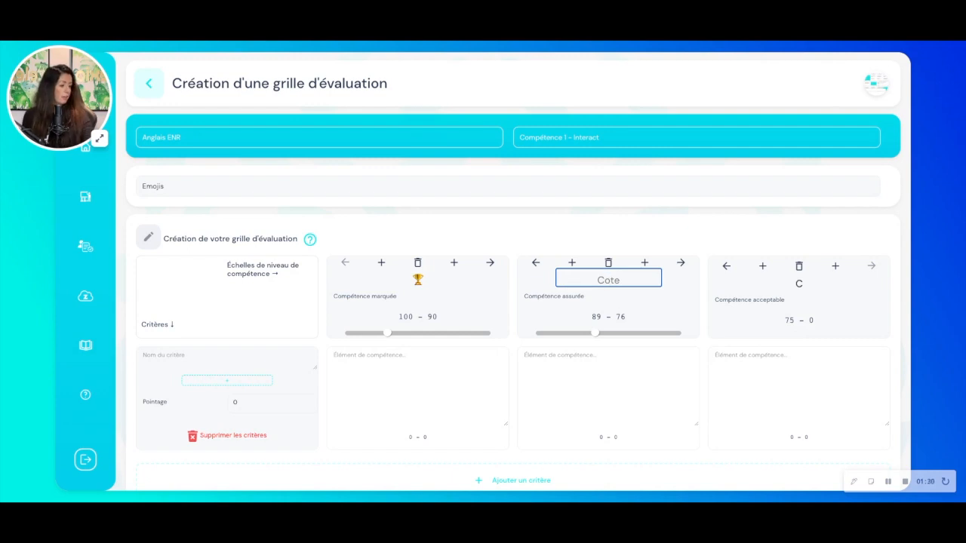
type("🟣")
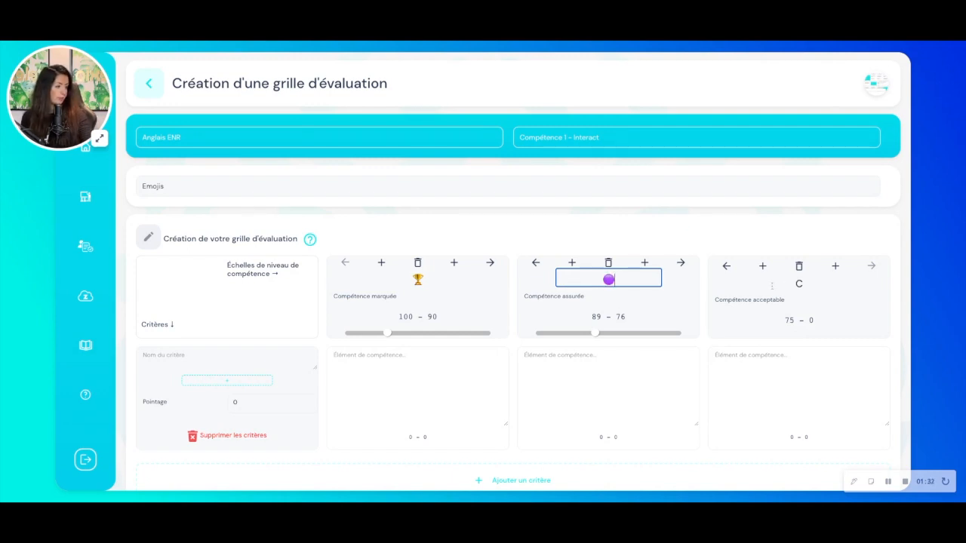
left_click(814, 284)
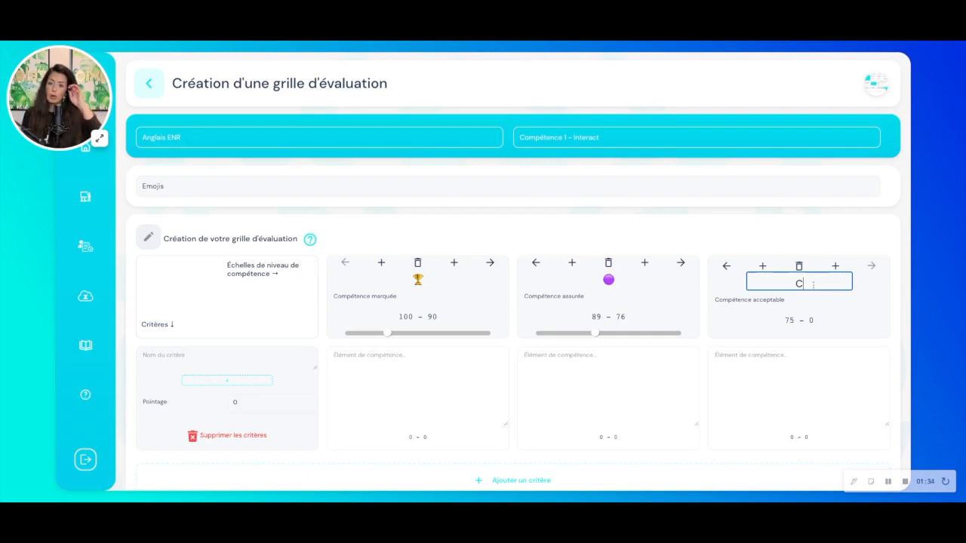
key("BackSpace")
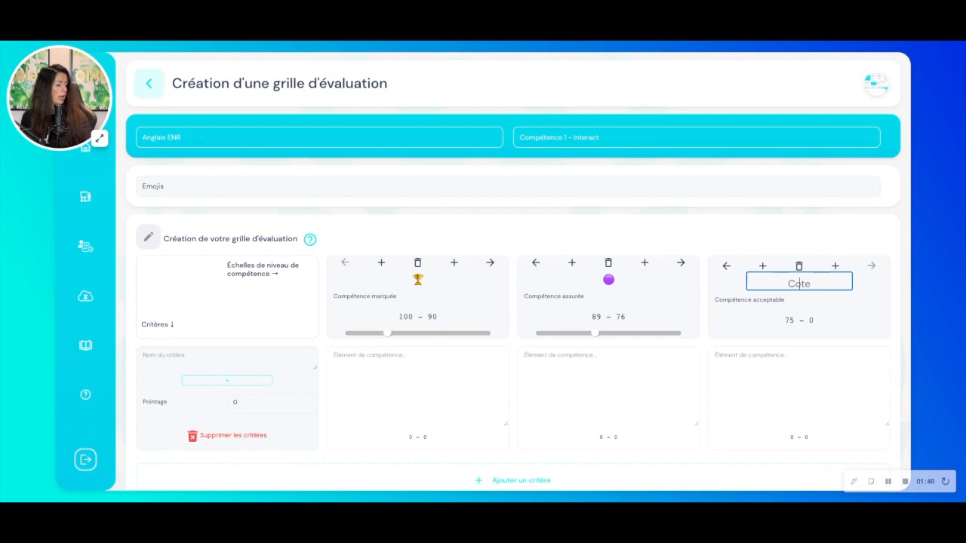
type("🧐")
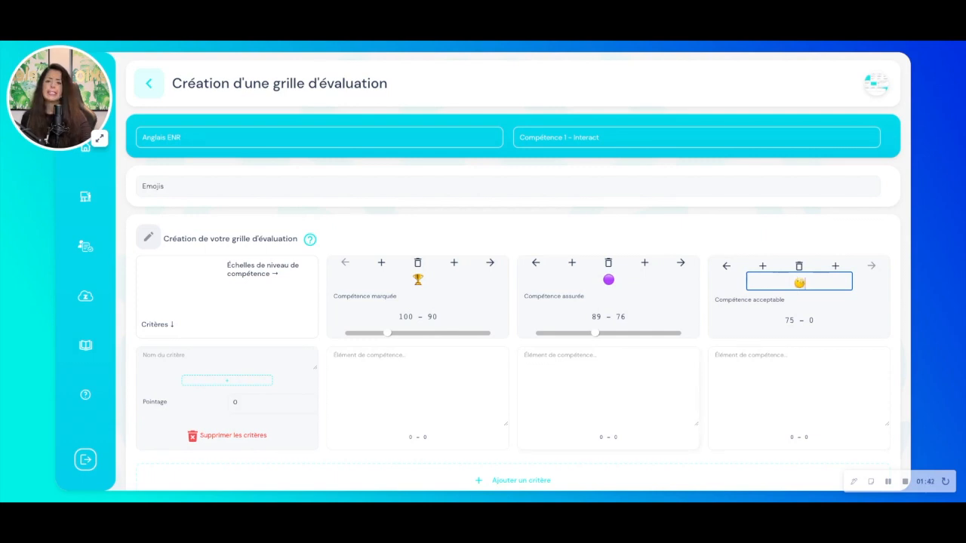
Adjust the level ranges to 100–83 for the trophy, 82–59 for the purple circle and 58–0 for the face emoji.
left_click_drag(390, 336, 418, 335)
left_click_drag(596, 338, 624, 336)
scroll(585, 339, "down", 1)
scroll(584, 339, "down", 1)
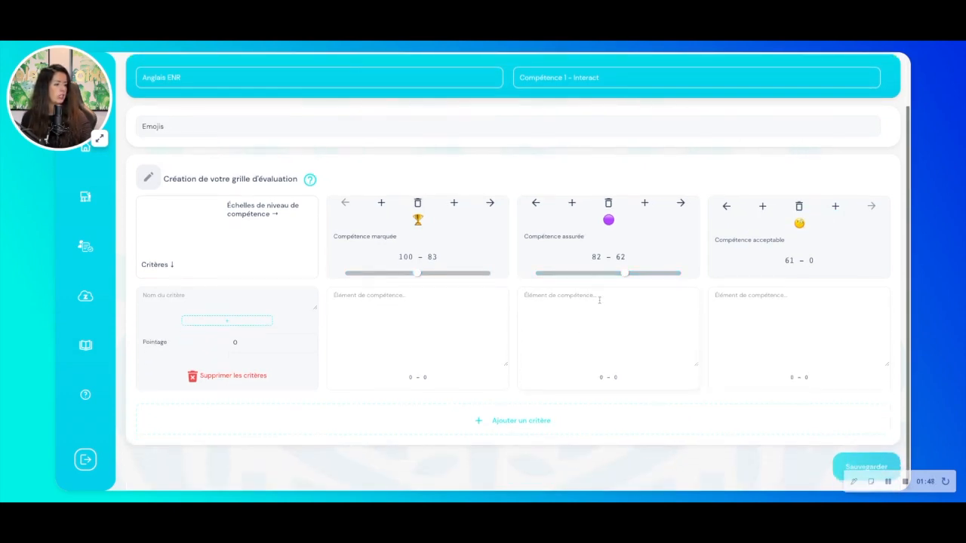
left_click_drag(625, 273, 631, 275)
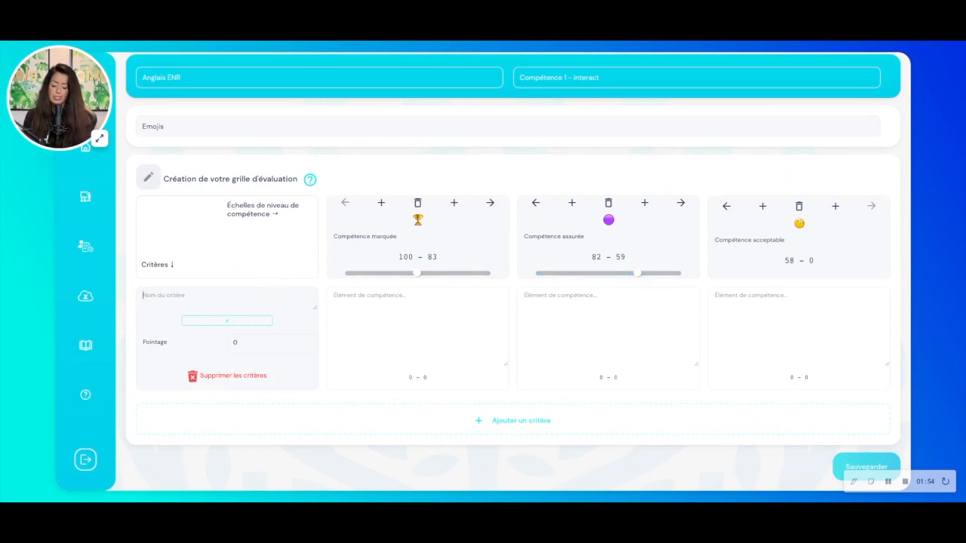
Name the criterion "Lire 🤓" and give it the suggested observable indicator "Amorcer l'interaction." followed by a 😎 emoji.
type("Lire")
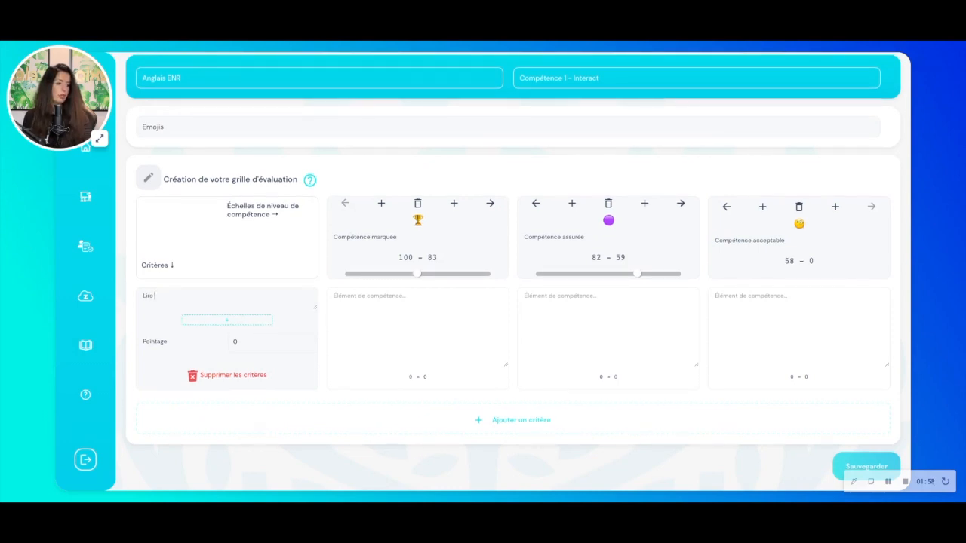
type("🤓")
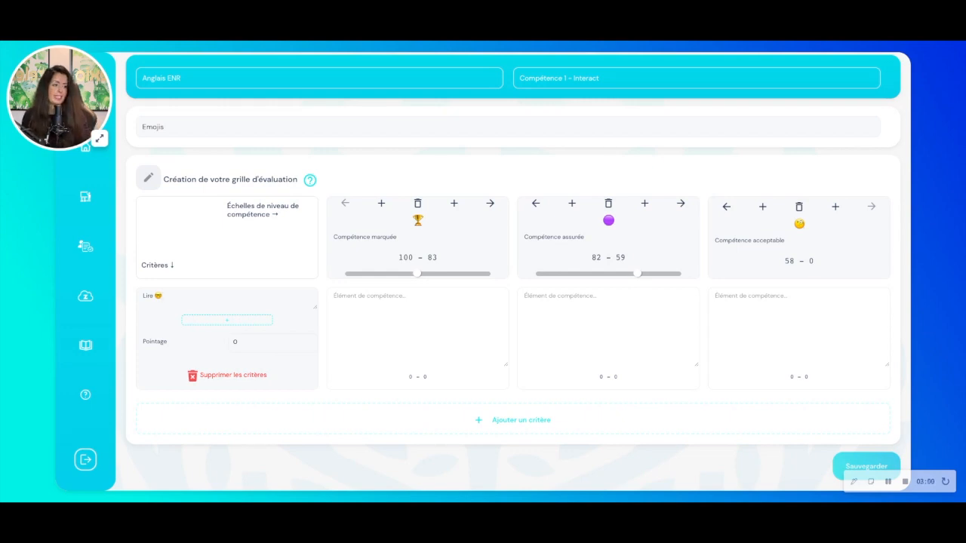
left_click(197, 321)
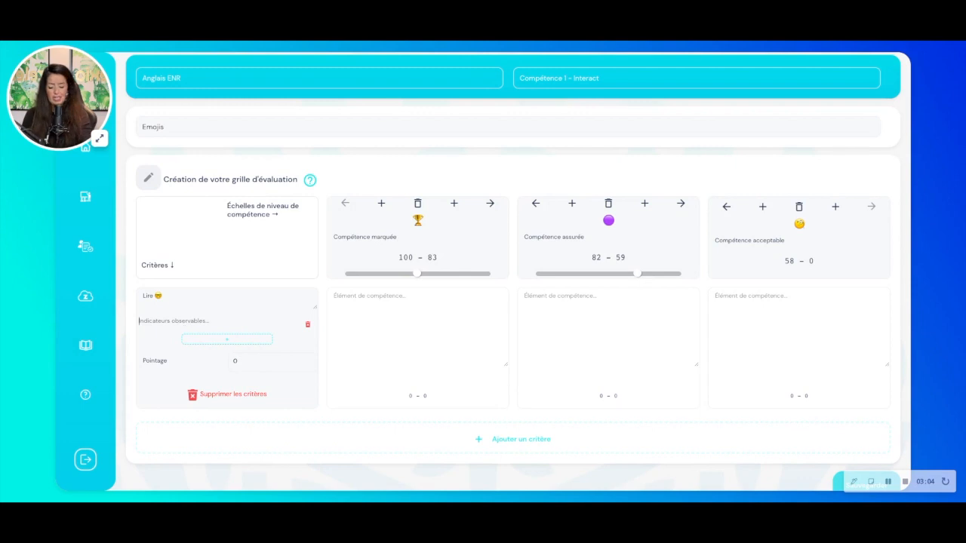
type("l'interaction.")
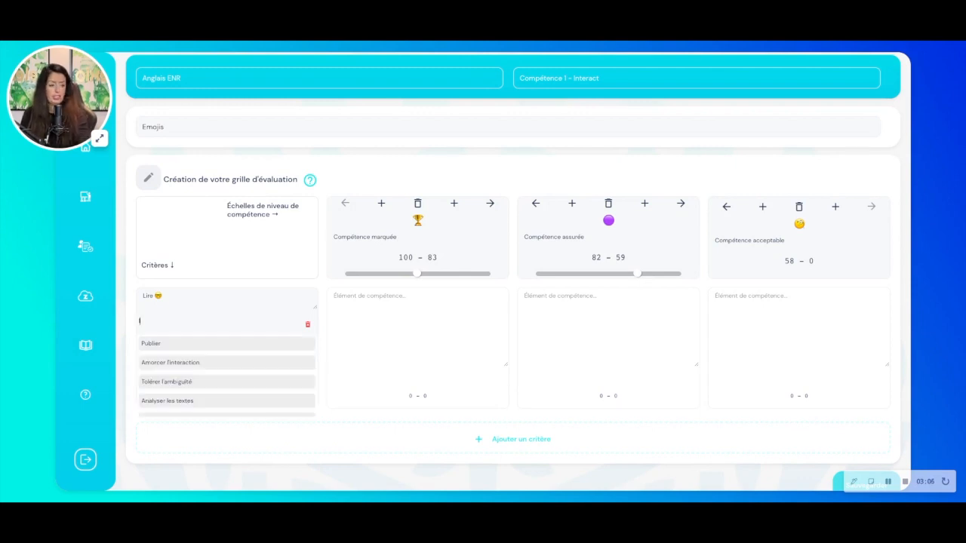
left_click(180, 363)
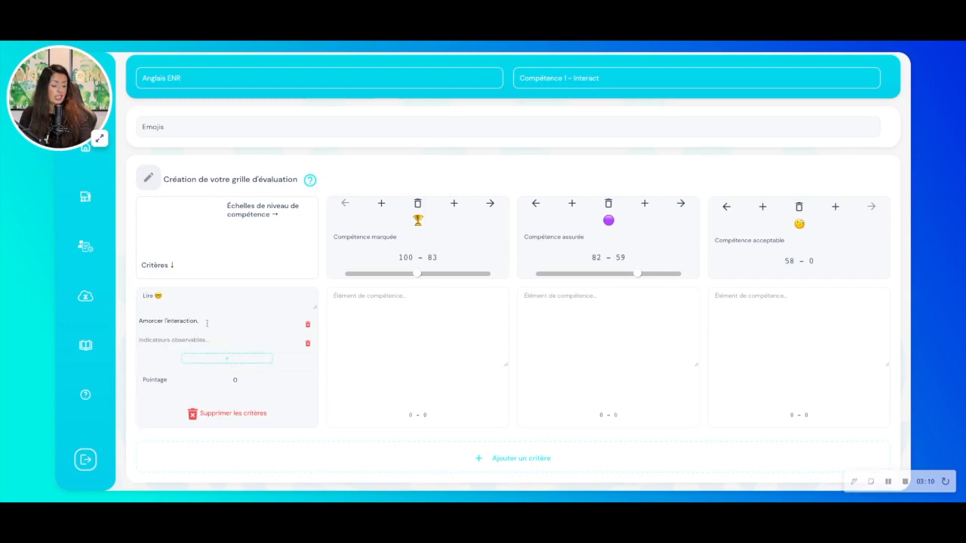
left_click(207, 322)
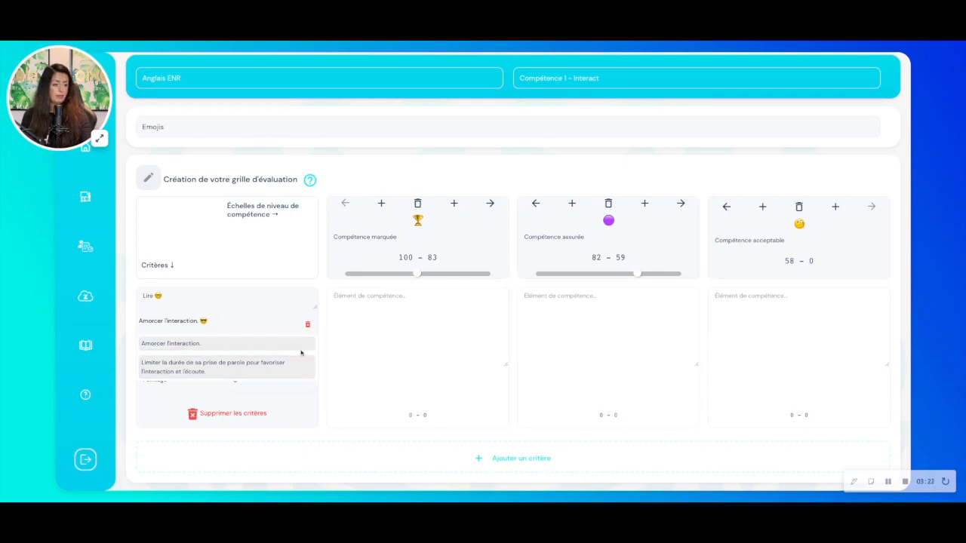
Enter "test" as the competency element for all three levels of the Lire criterion.
left_click(370, 336)
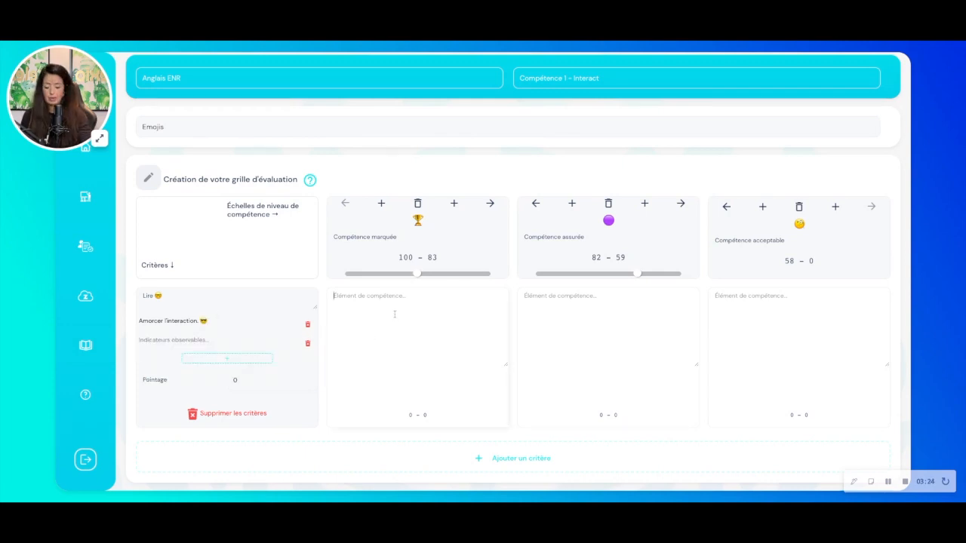
type("test")
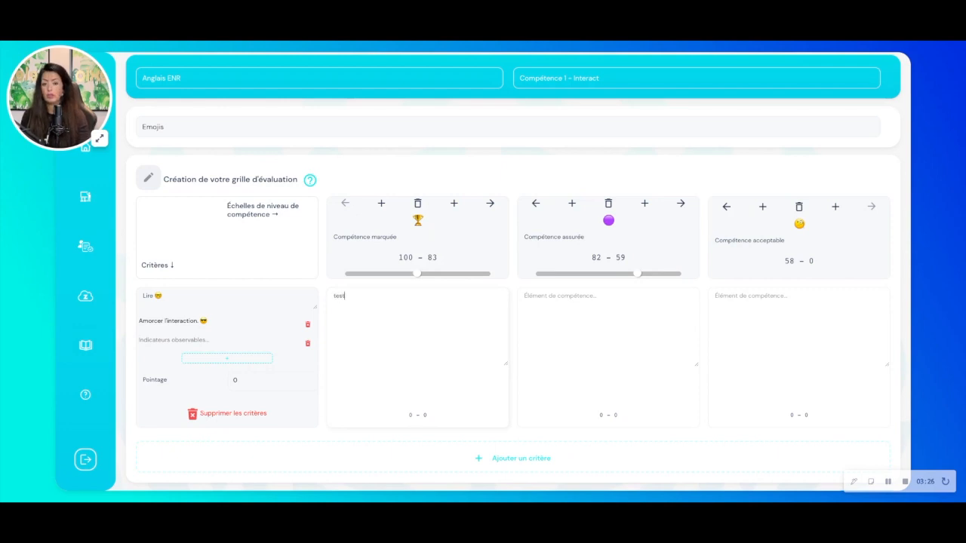
type("test")
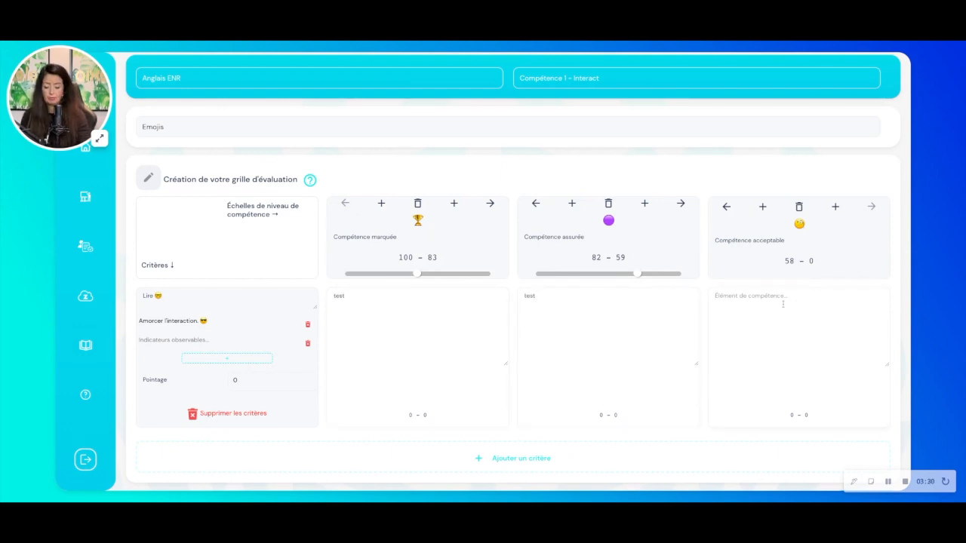
left_click(783, 304)
type("test")
Set the Lire criterion's score to 10 and remove the emoji from its name.
left_click(267, 388)
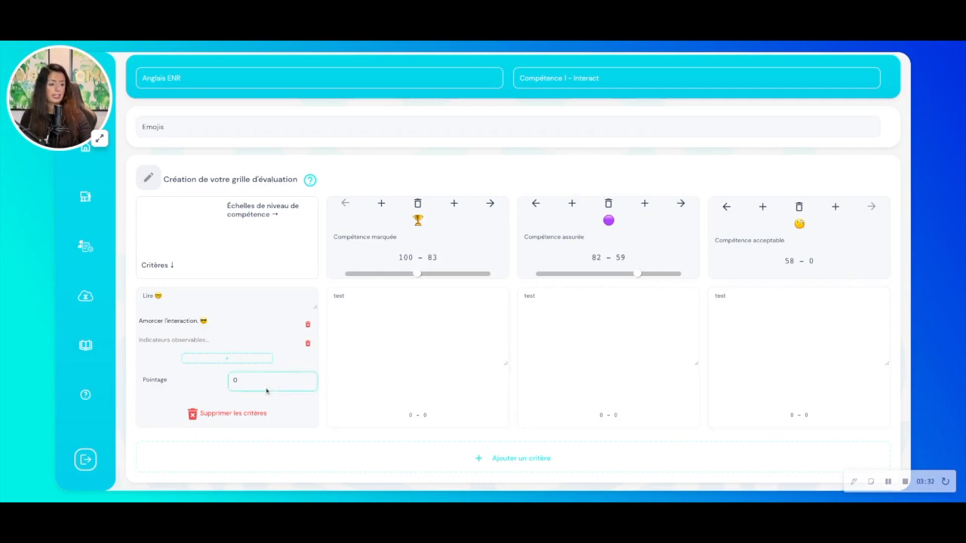
type("10")
left_click(162, 297)
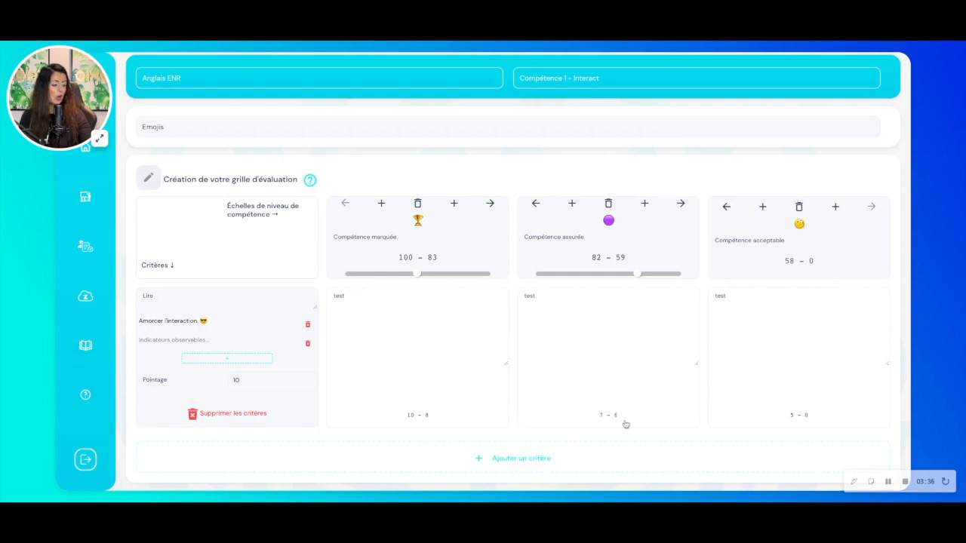
scroll(620, 424, "down", 1)
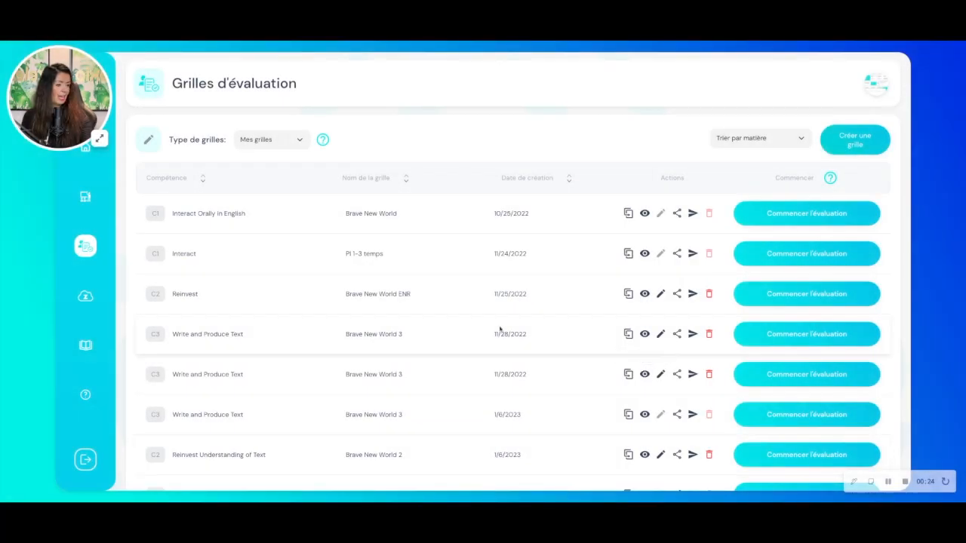
Start an evaluation with the Emojis grid dated 9/7/2023, keeping the type Évaluation.
scroll(500, 330, "down", 15)
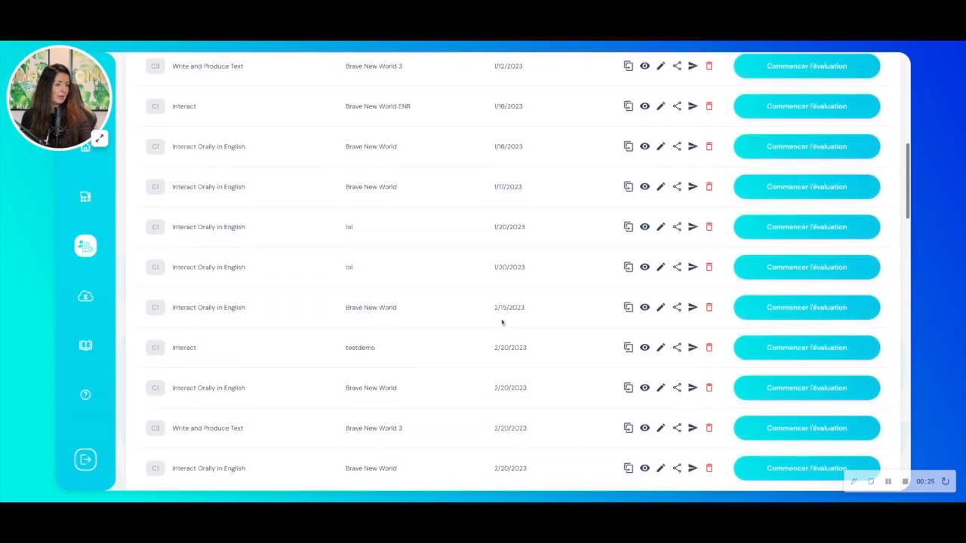
scroll(502, 322, "down", 10)
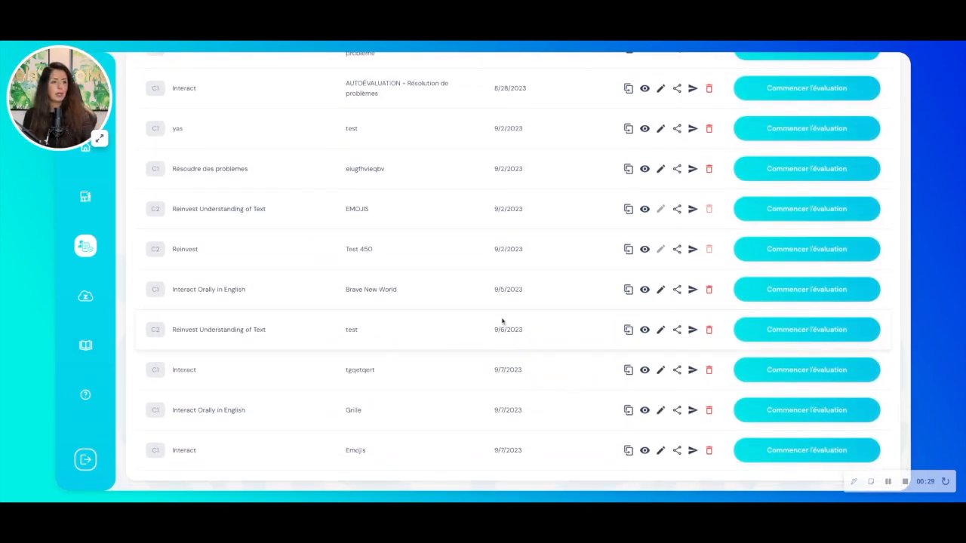
left_click(822, 456)
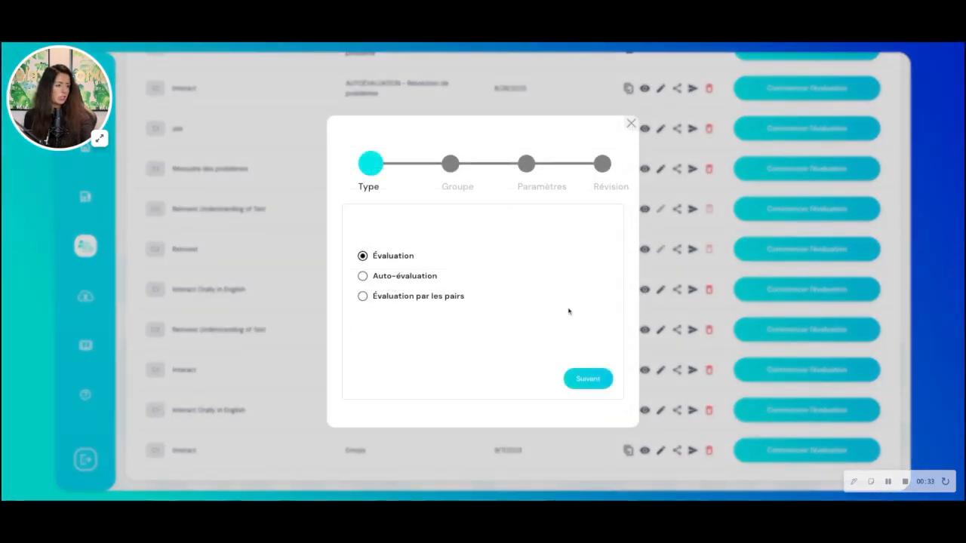
left_click(601, 375)
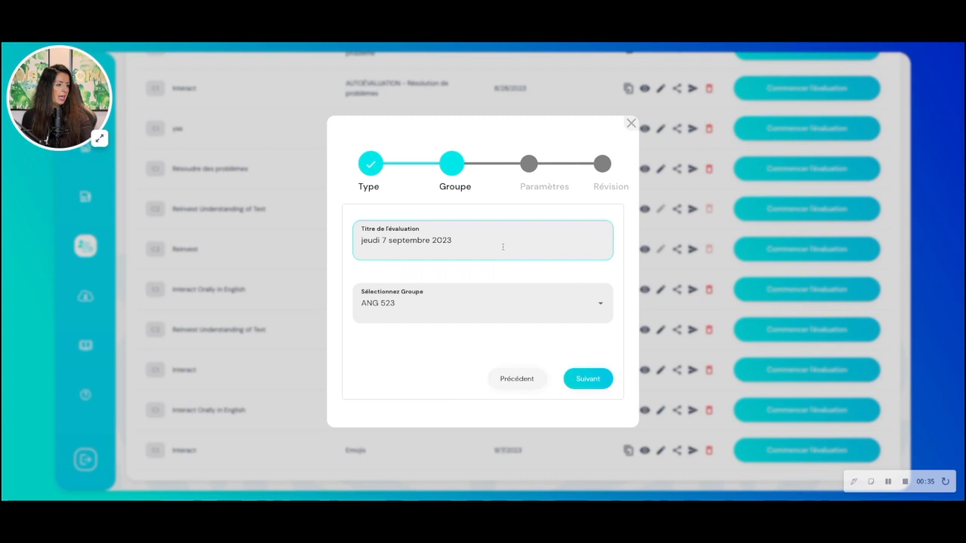
Title the evaluation "Emoji" and assign it to the group "test".
triple_click(503, 247)
type("Emoji")
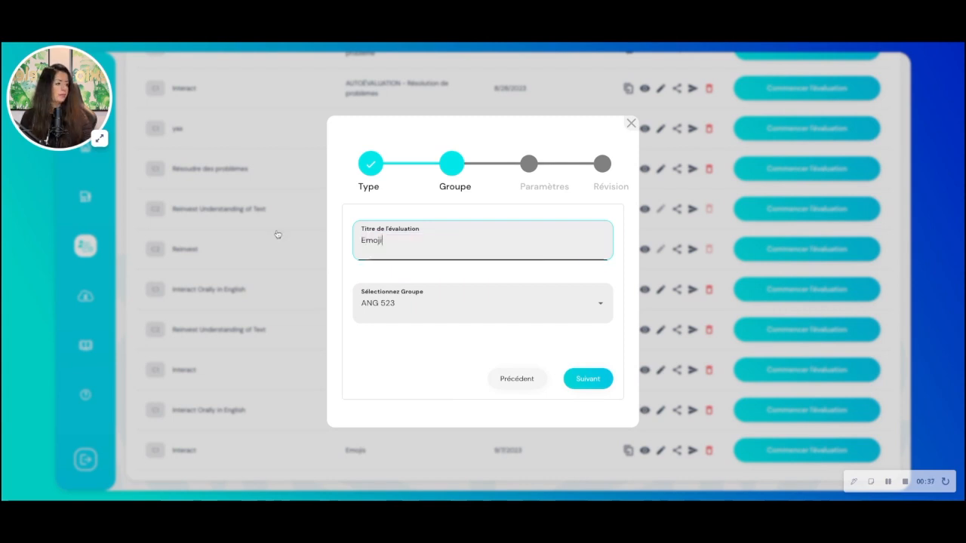
left_click(500, 307)
left_click(383, 365)
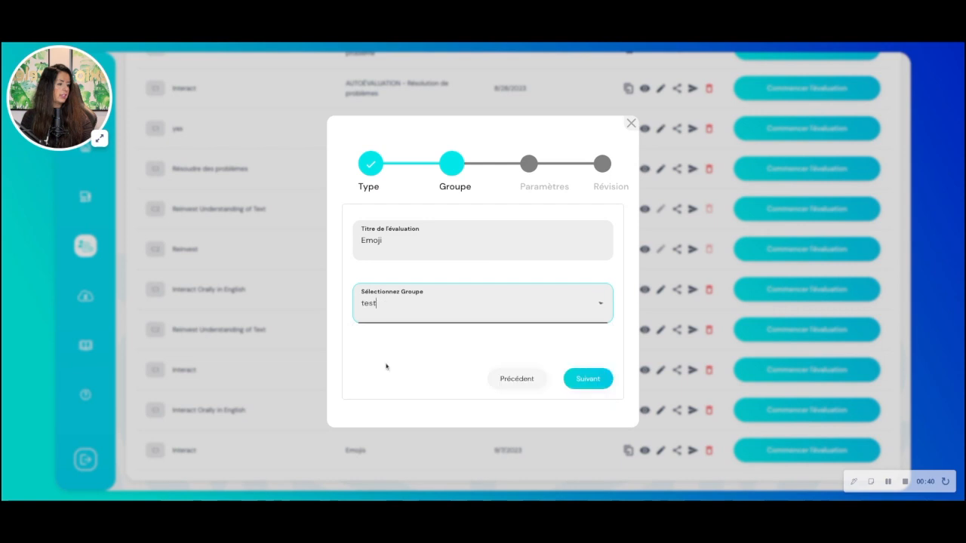
left_click(590, 379)
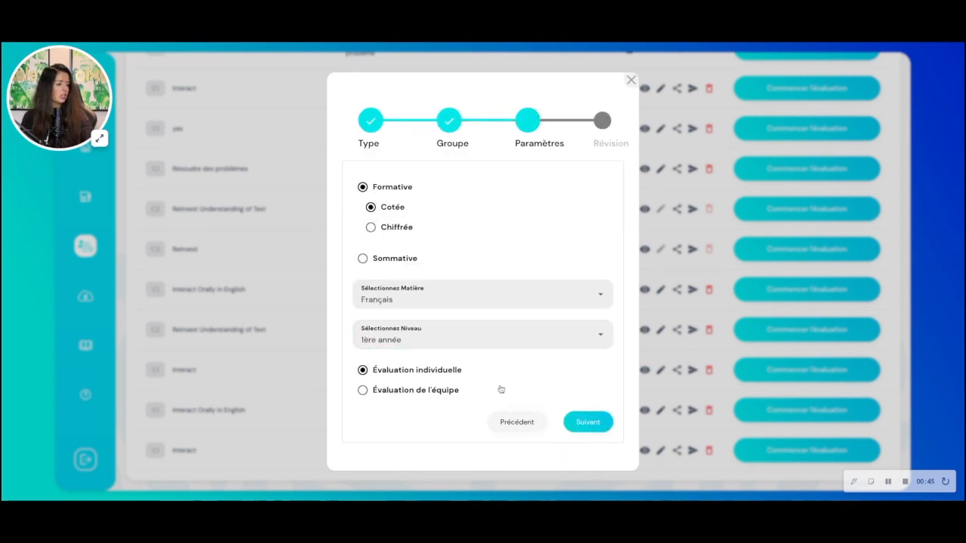
Choose team evaluation (Évaluation de l'équipe), keep the other parameters and launch the evaluation.
left_click(363, 391)
left_click(588, 423)
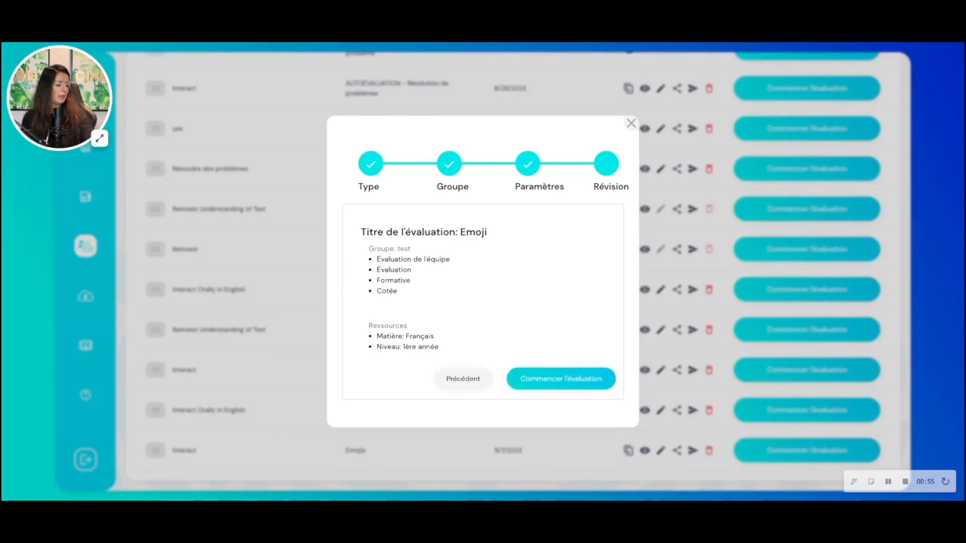
left_click(561, 378)
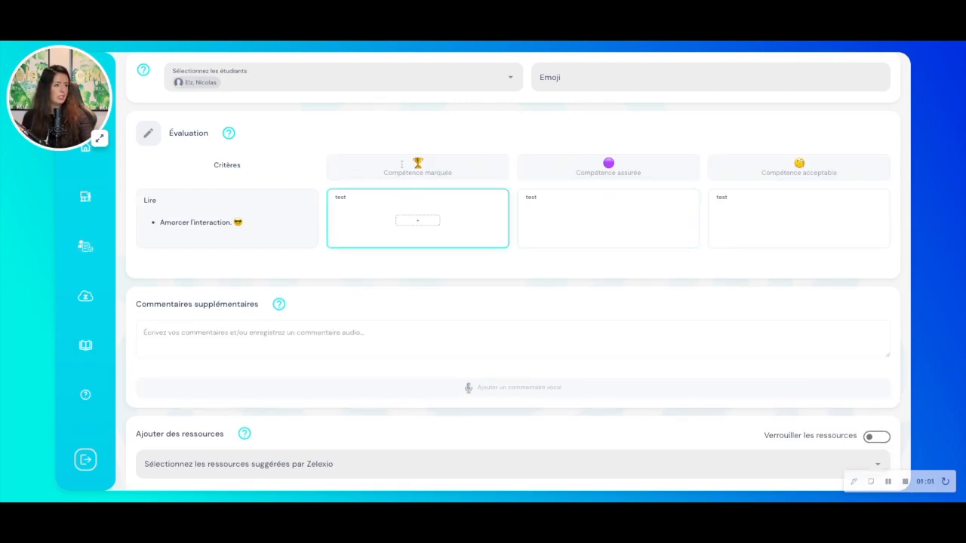
Add the three remaining students of the group to the team evaluation's student selection.
left_click(511, 79)
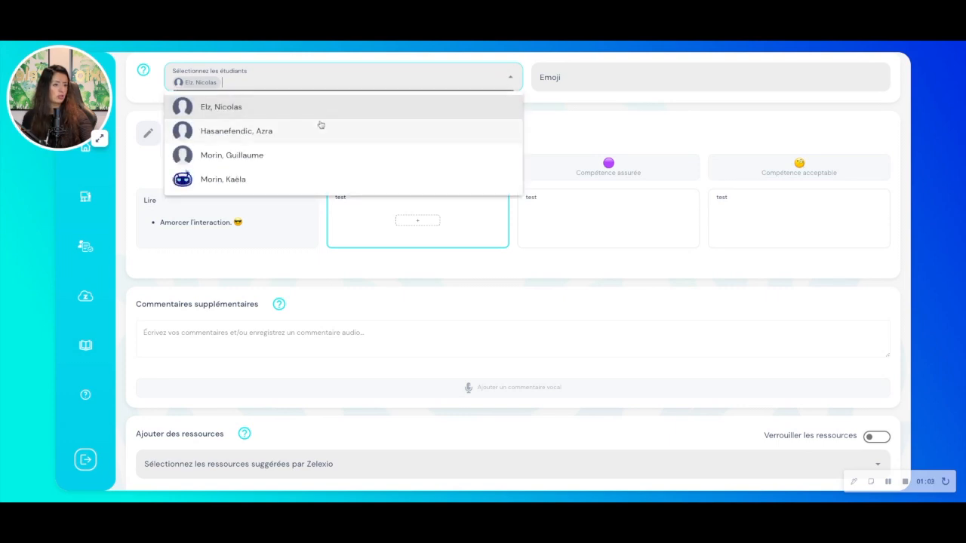
left_click(276, 132)
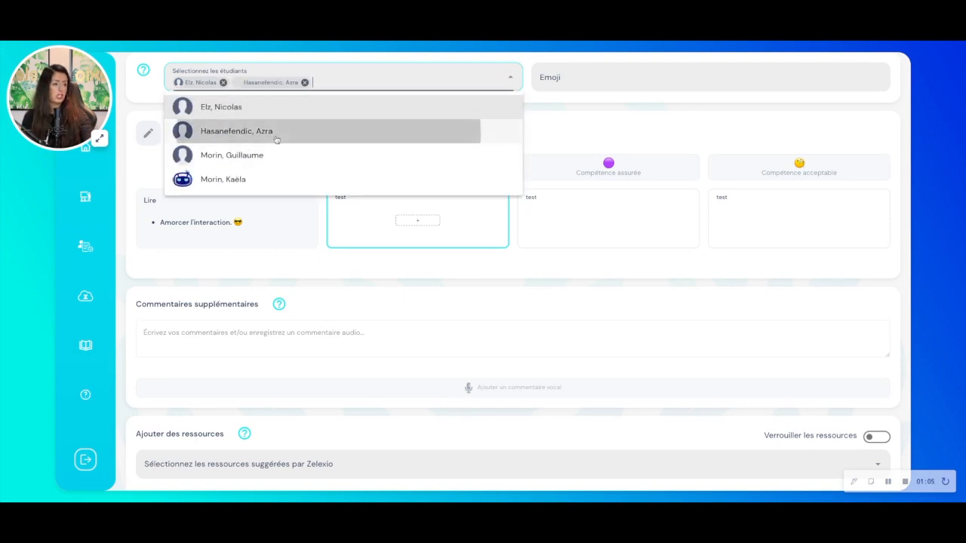
left_click(278, 154)
left_click(264, 180)
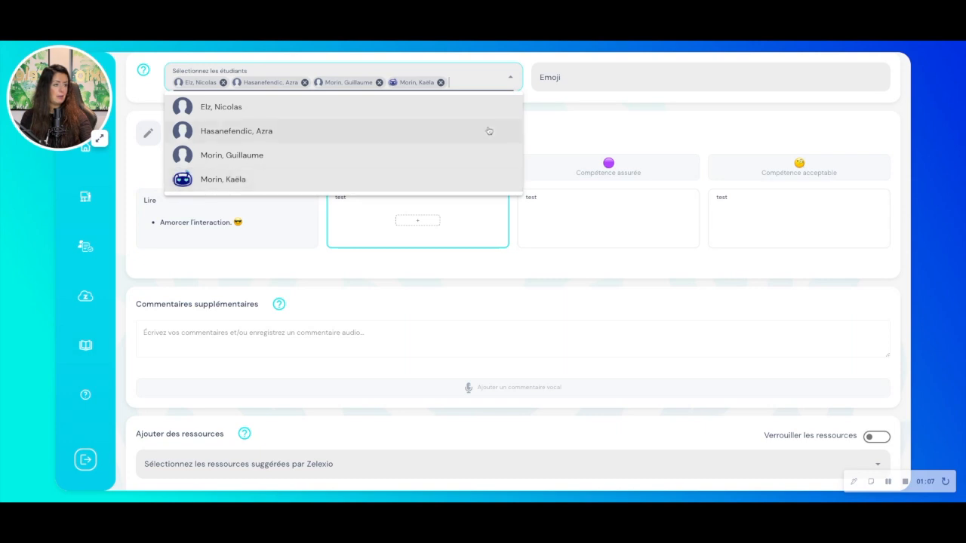
left_click(570, 128)
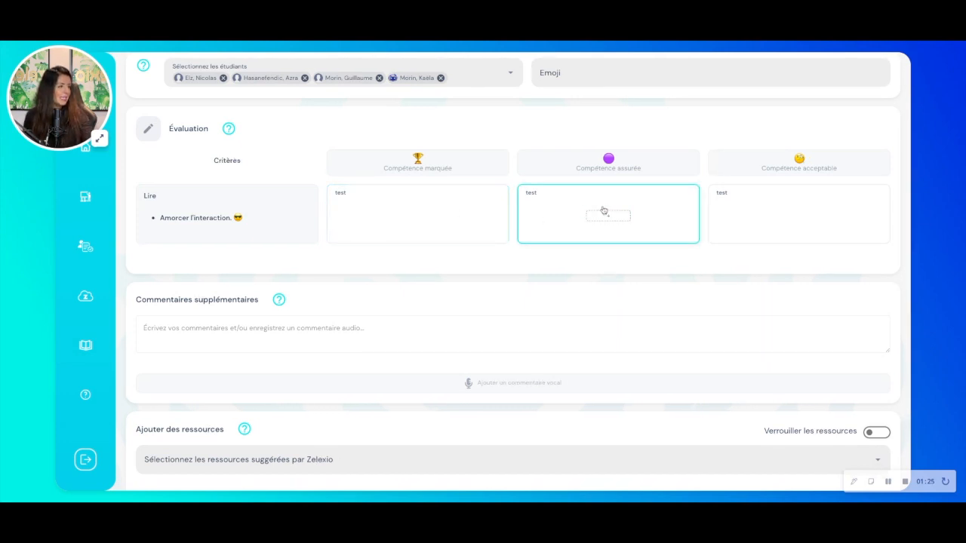
Rate Lire as Compétence marquée and add two comments to it: a raised-hands emoji and "Belle orthographe d'usage.".
left_click(414, 218)
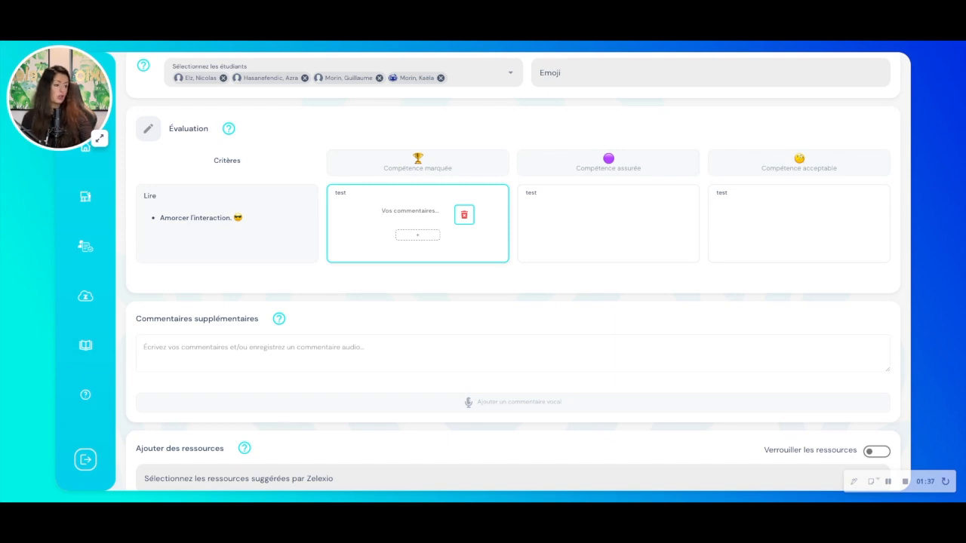
left_click(444, 222)
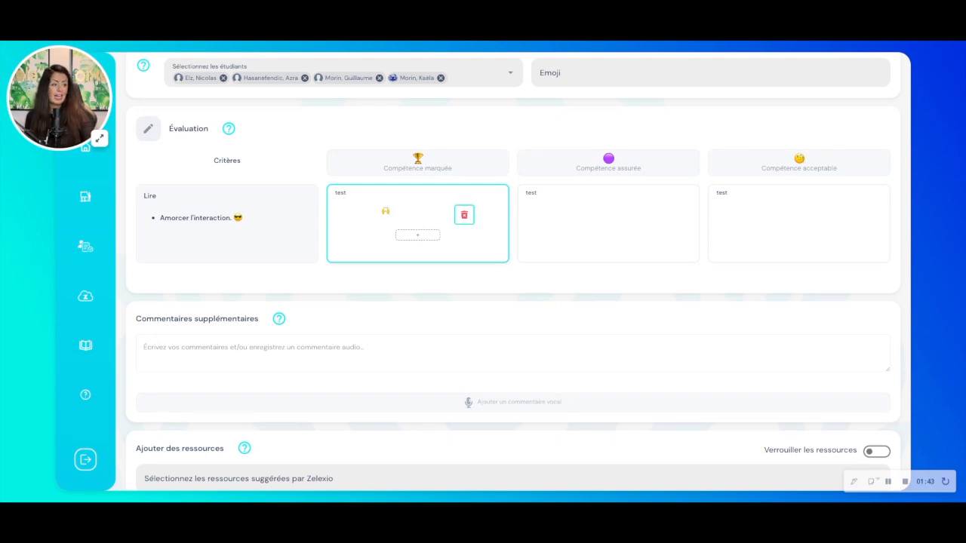
left_click(408, 237)
type("b")
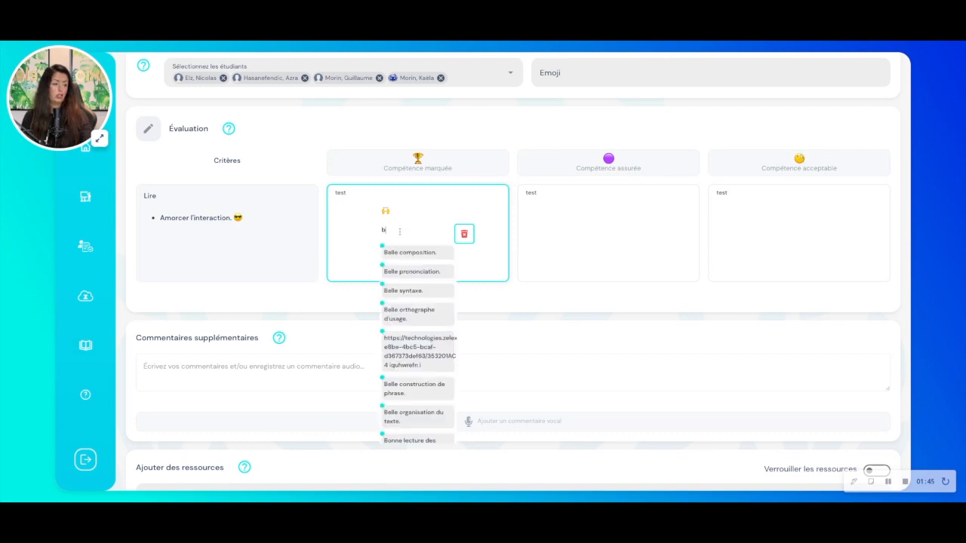
left_click(404, 311)
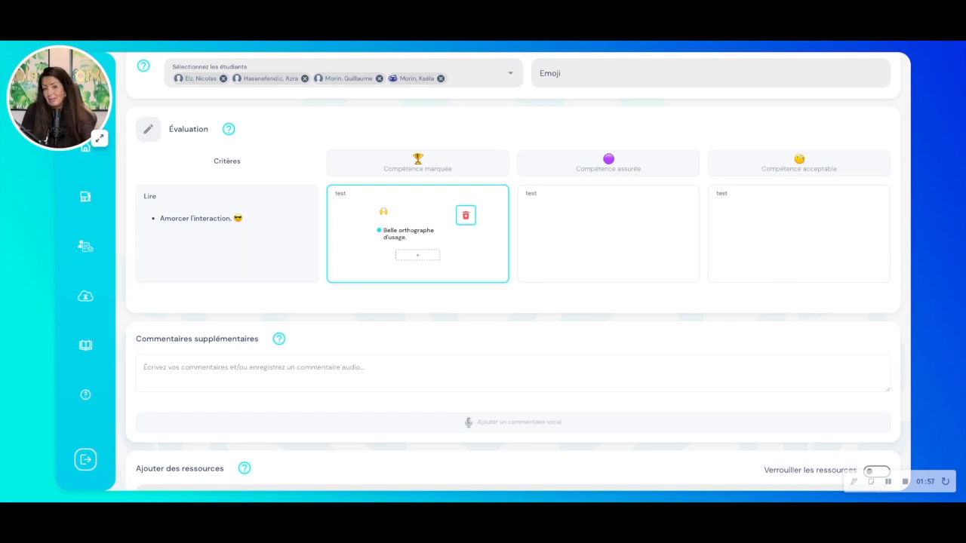
Record a short voice comment under Commentaires supplémentaires and save it.
scroll(460, 272, "down", 2)
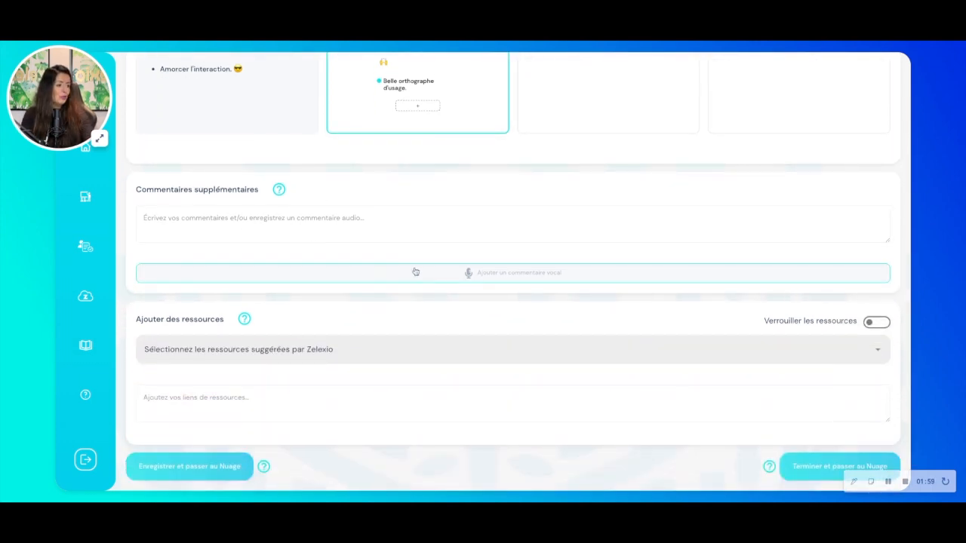
left_click(460, 271)
left_click(397, 299)
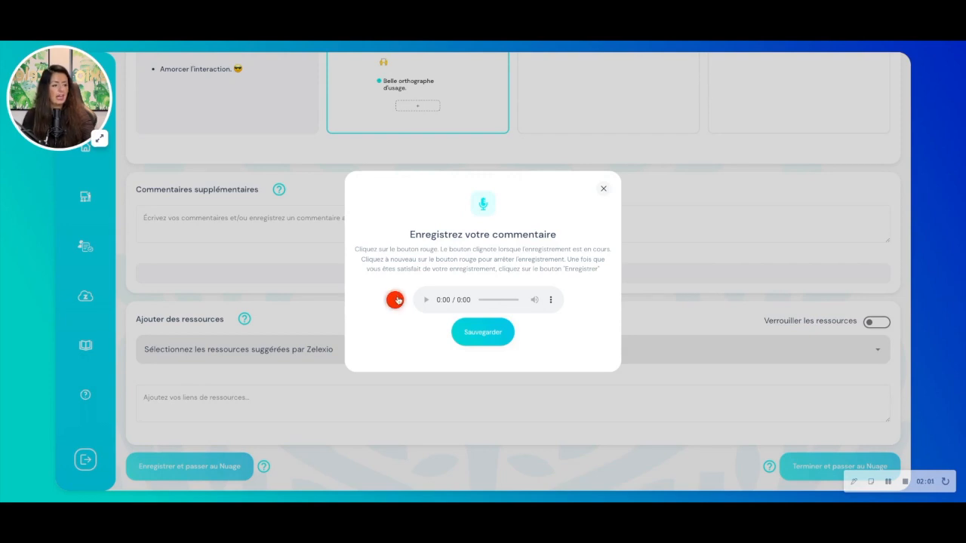
left_click(397, 299)
left_click(483, 336)
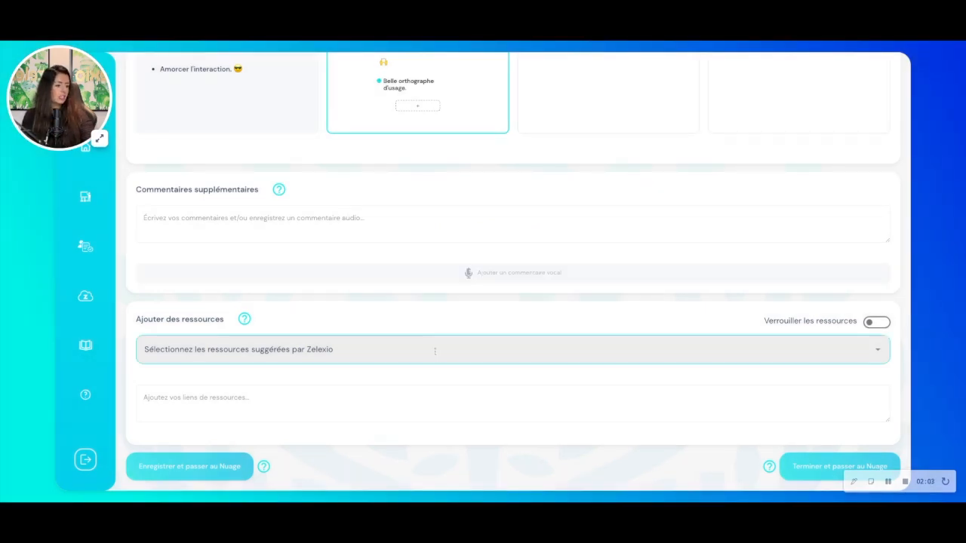
left_click(171, 407)
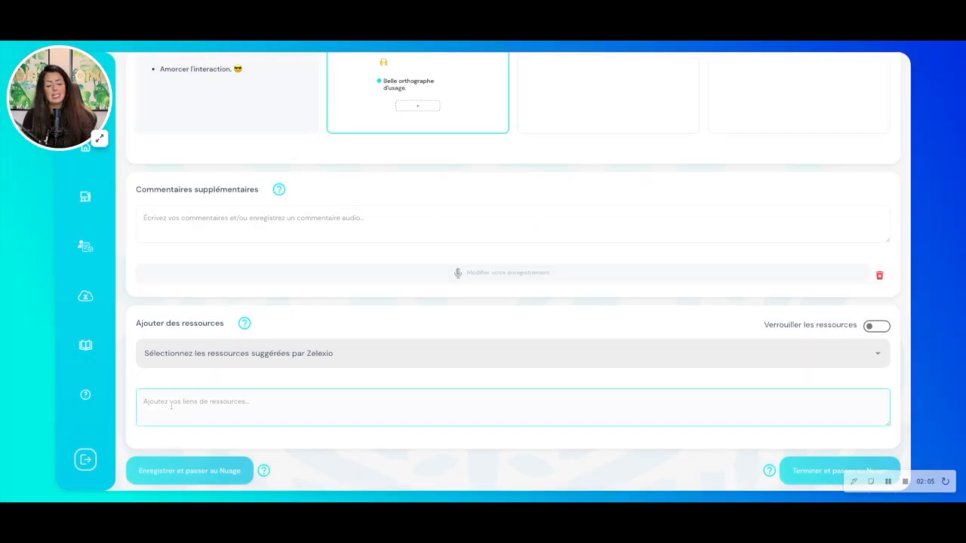
Finish the evaluation, open the Emoji evaluation in the Zelexio cloud and send all its evaluations to the students.
left_click(821, 481)
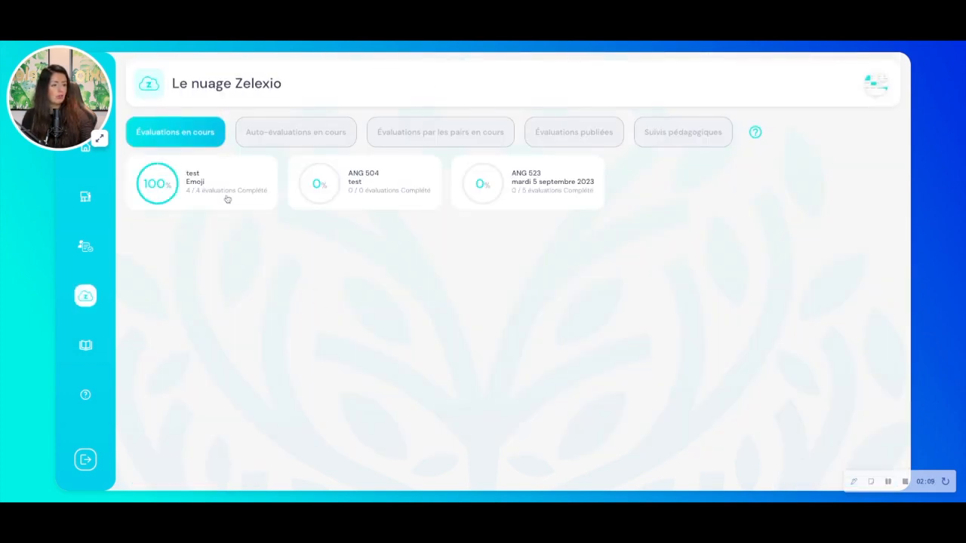
left_click(206, 179)
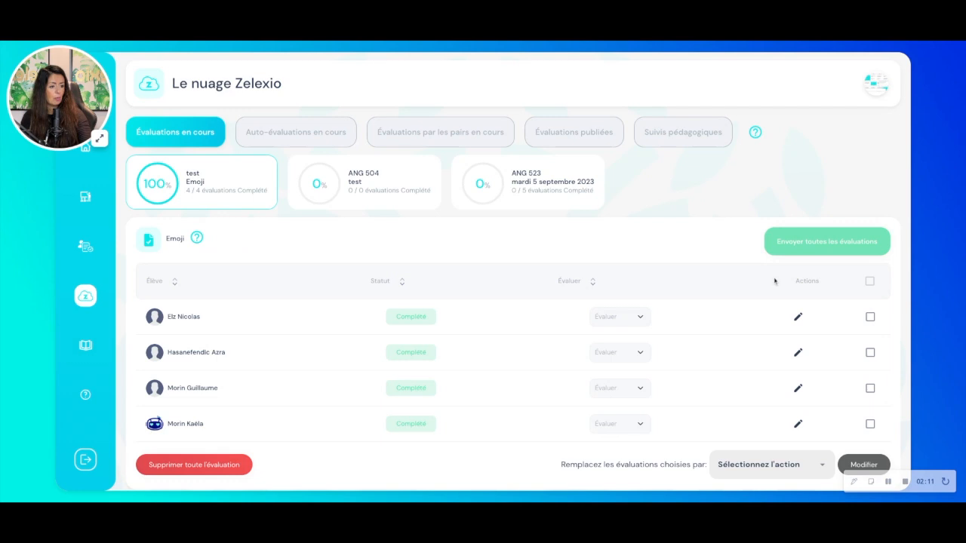
left_click(800, 240)
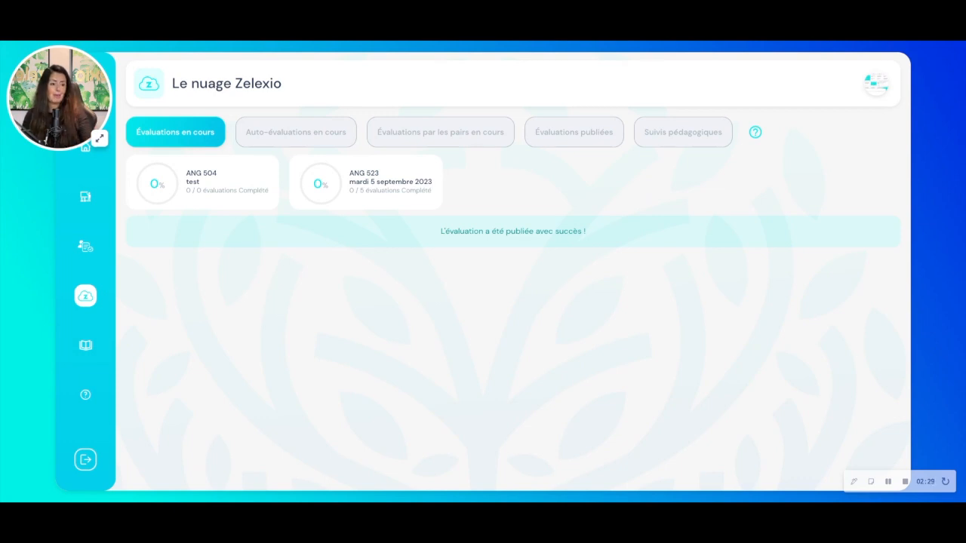
Open the first listed student's file in the group "test" and find the Emoji result among the non-numeric formative evaluations.
left_click(87, 198)
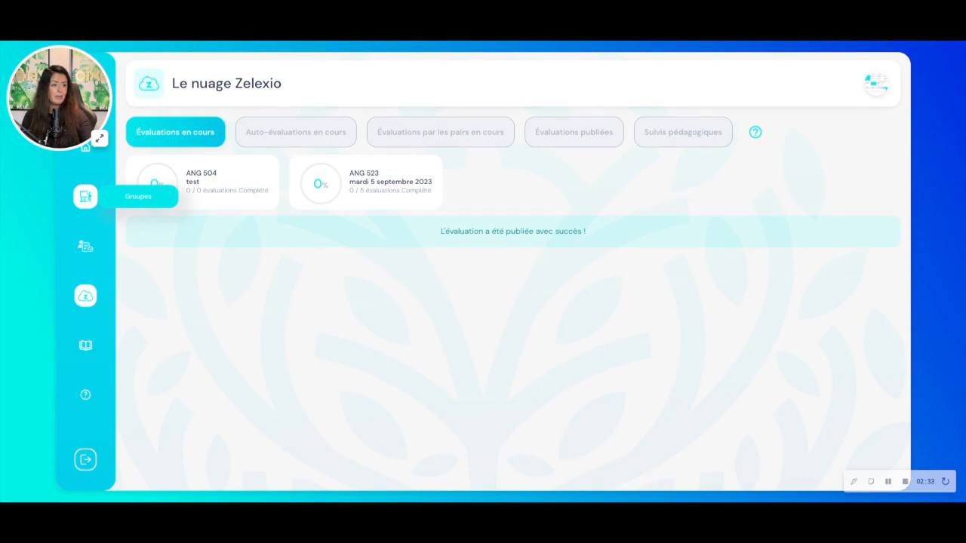
scroll(216, 239, "down", 2)
scroll(217, 239, "down", 4)
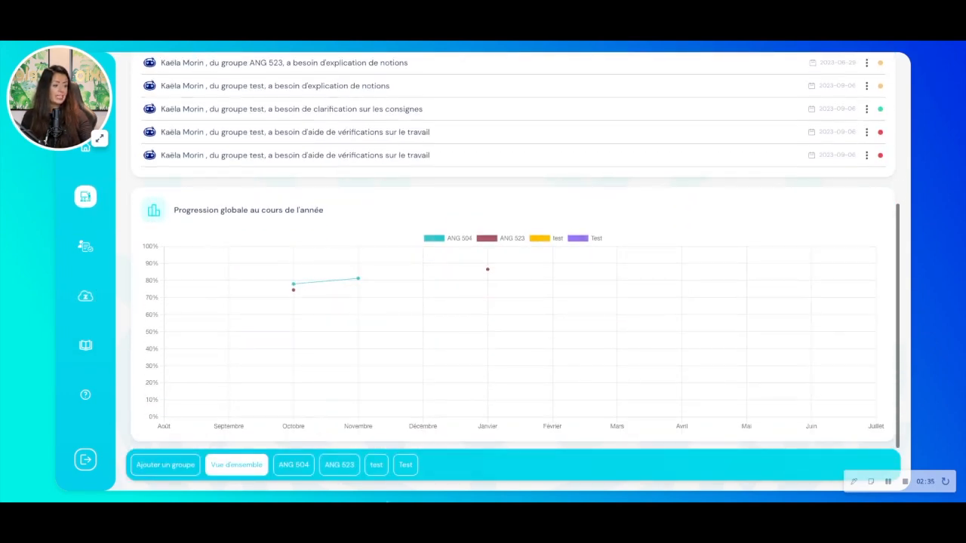
left_click(376, 465)
scroll(453, 370, "down", 2)
scroll(454, 371, "down", 5)
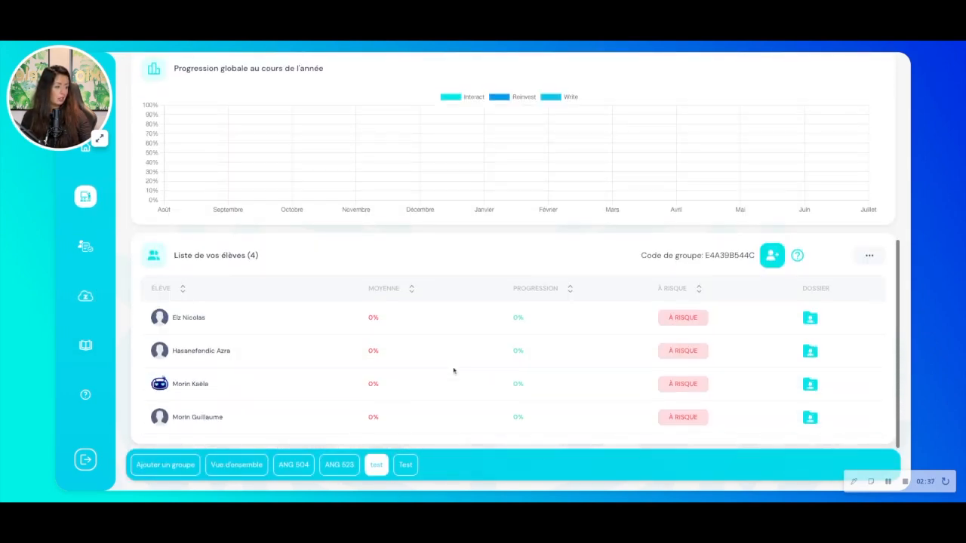
left_click(810, 318)
scroll(669, 320, "down", 6)
scroll(669, 320, "down", 4)
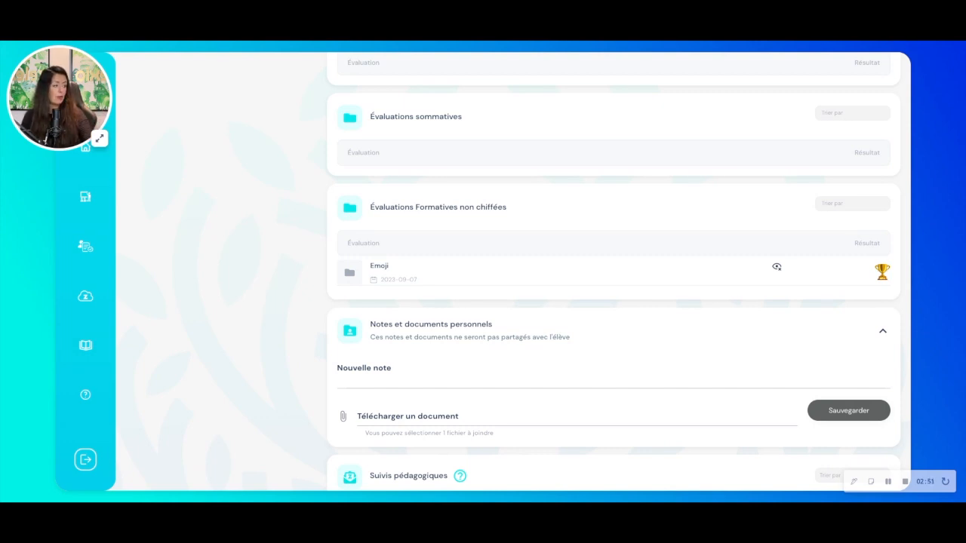
Open the student's Emoji evaluation report and examine its result, observable indicators, comments, voice comment and resources.
mouse_move(778, 270)
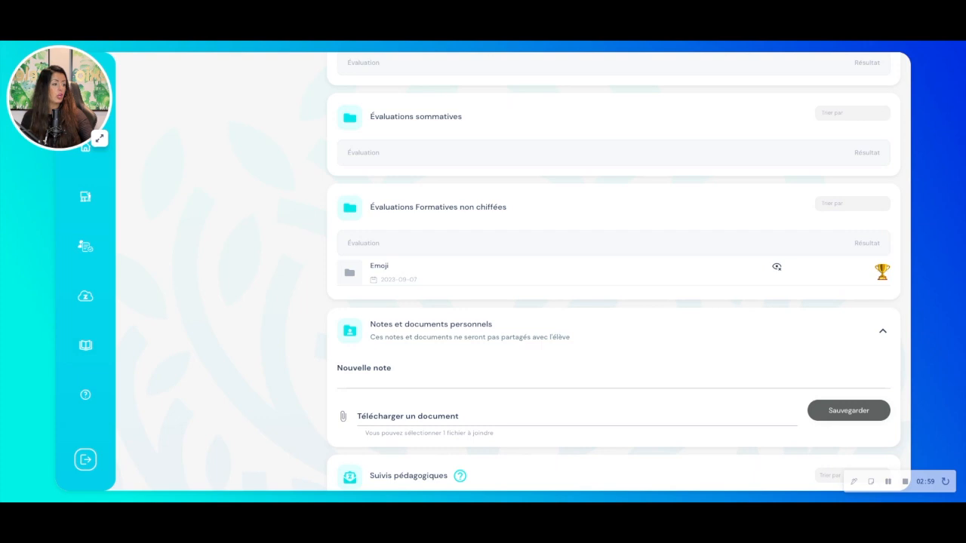
left_click(503, 272)
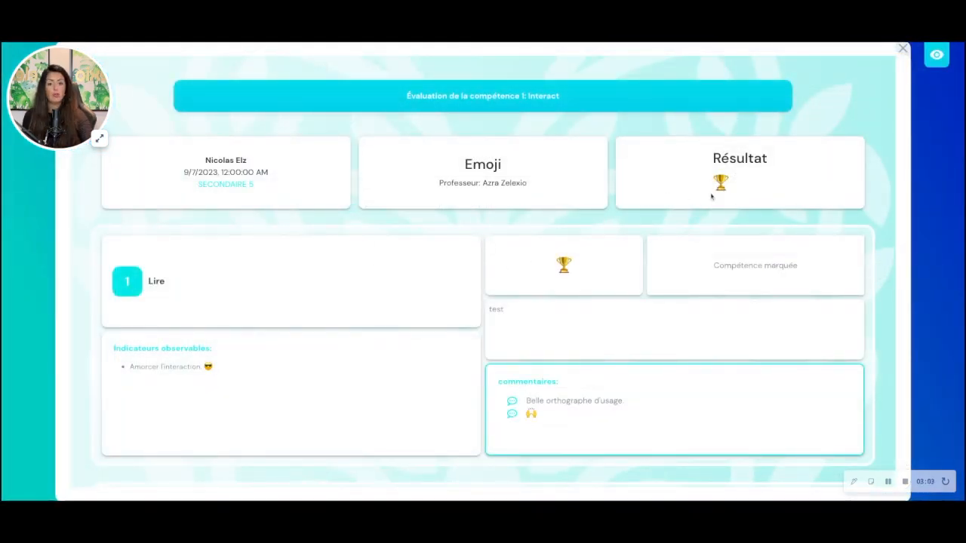
scroll(576, 274, "down", 1)
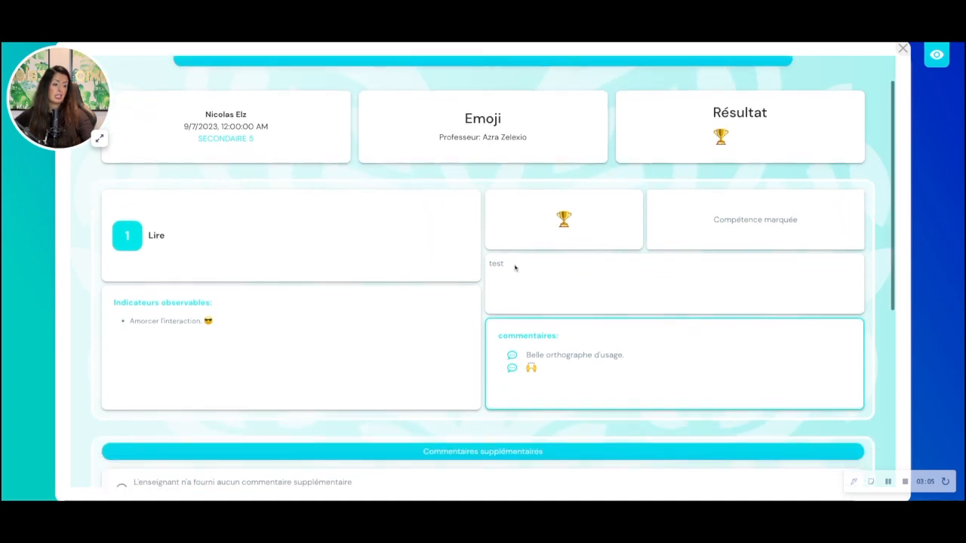
scroll(515, 268, "down", 3)
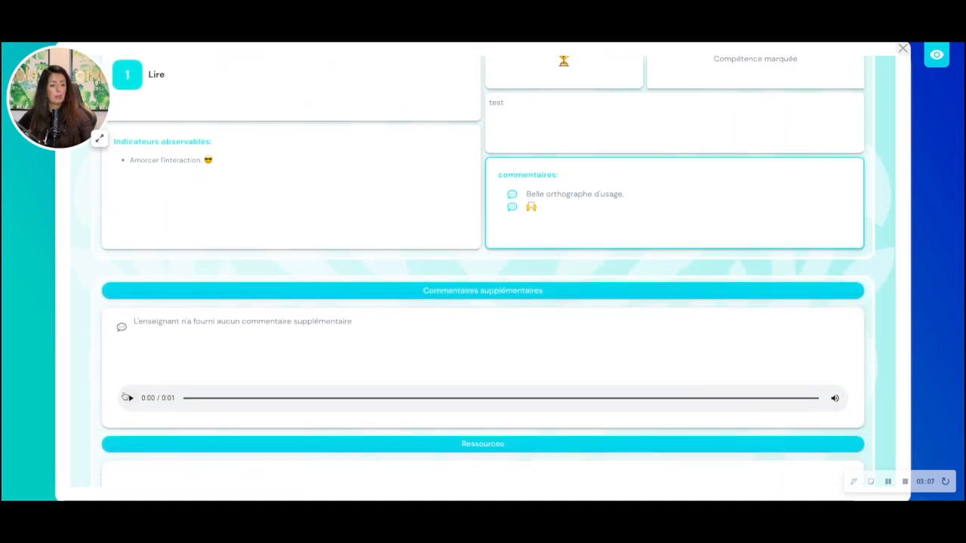
scroll(272, 317, "up", 1)
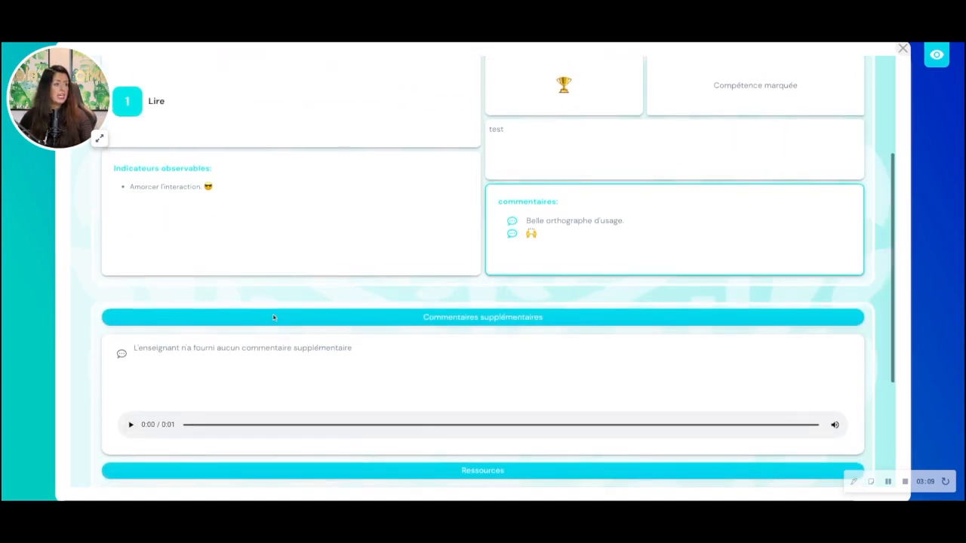
scroll(272, 317, "up", 3)
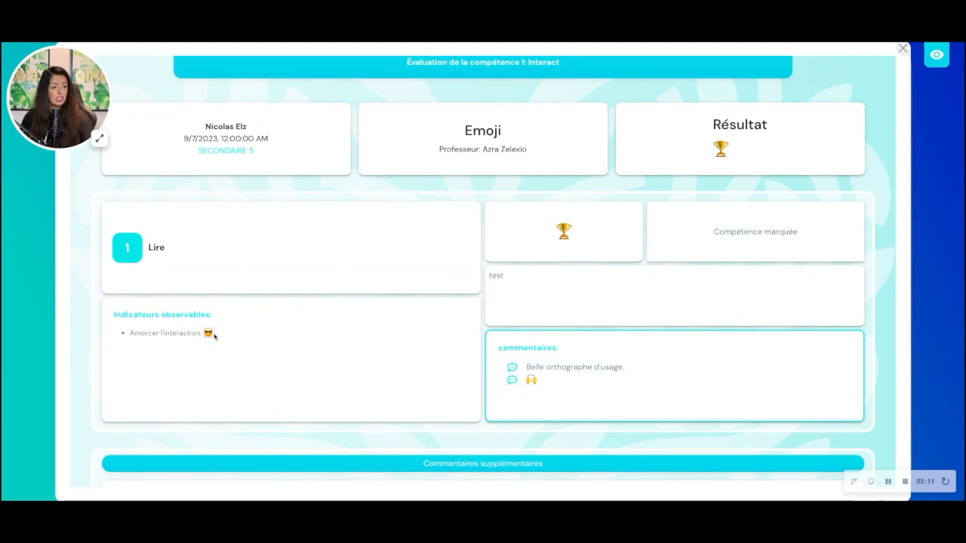
left_click(575, 236)
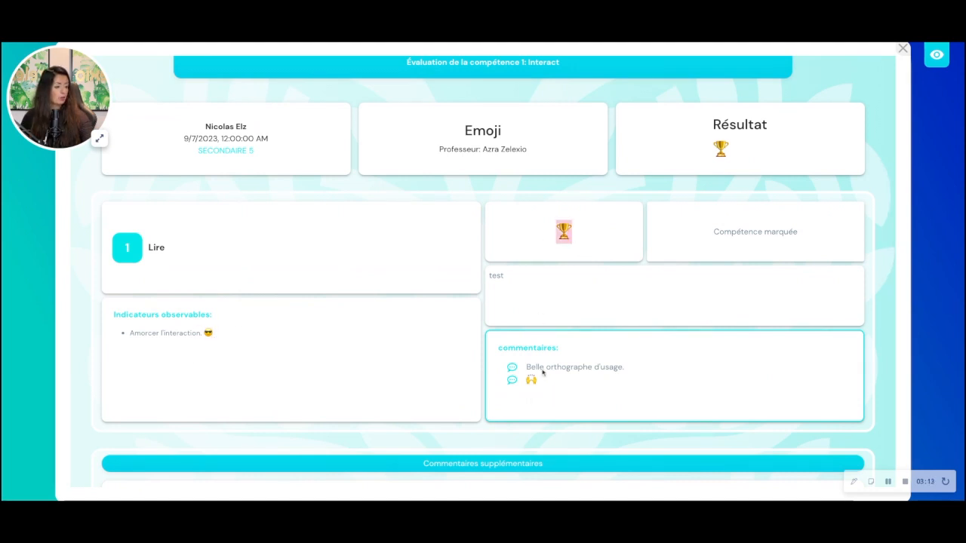
left_click(211, 333)
left_click(531, 380)
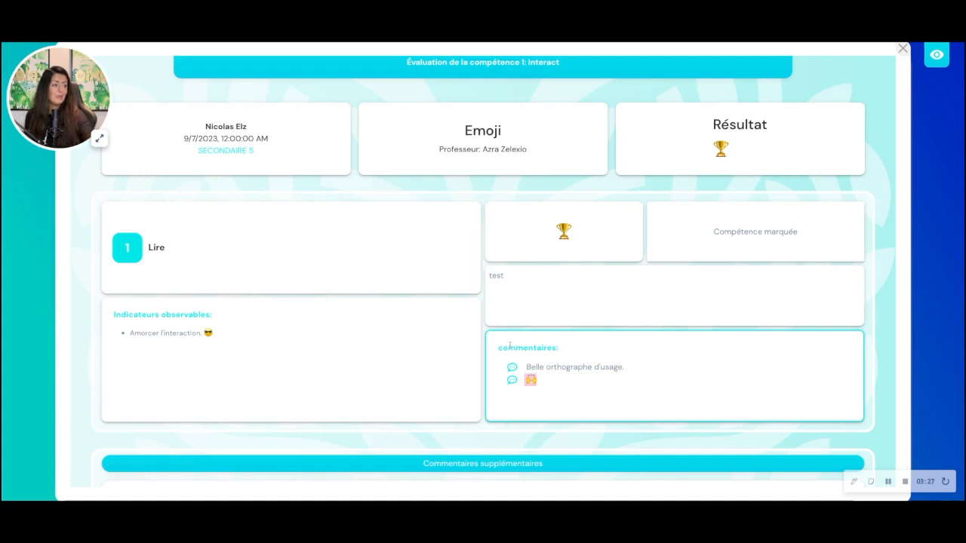
scroll(509, 346, "down", 3)
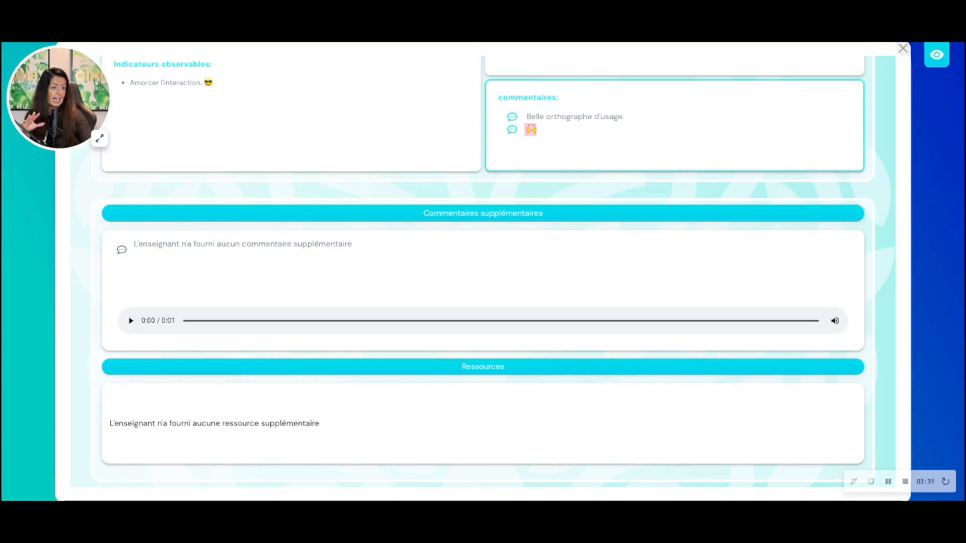
scroll(505, 352, "up", 3)
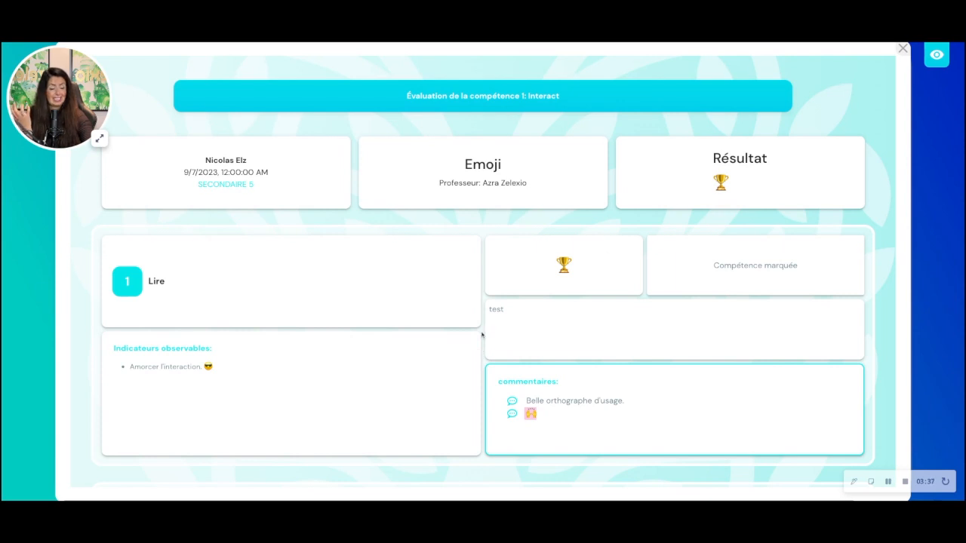
View the Emojis evaluation grid from the report, then close both the grid and the report.
left_click(938, 61)
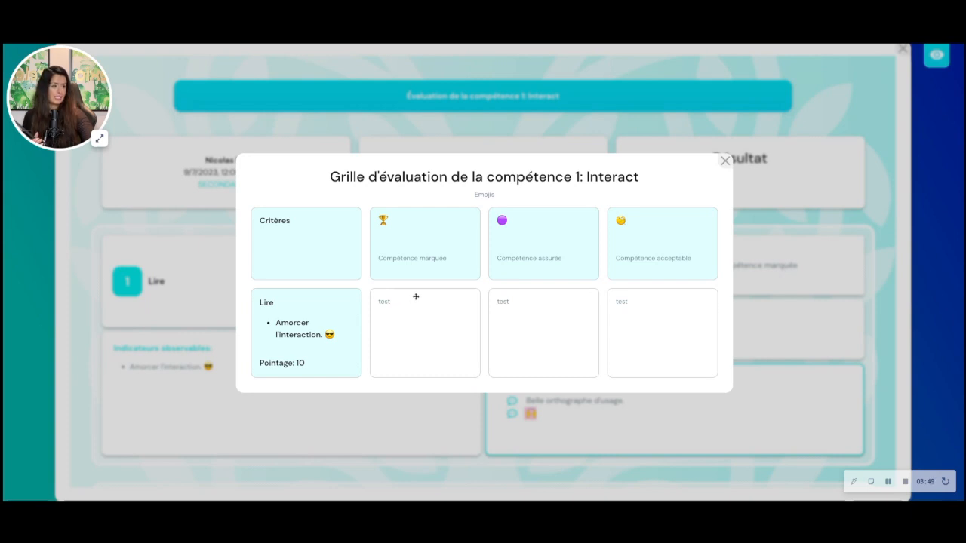
left_click(725, 160)
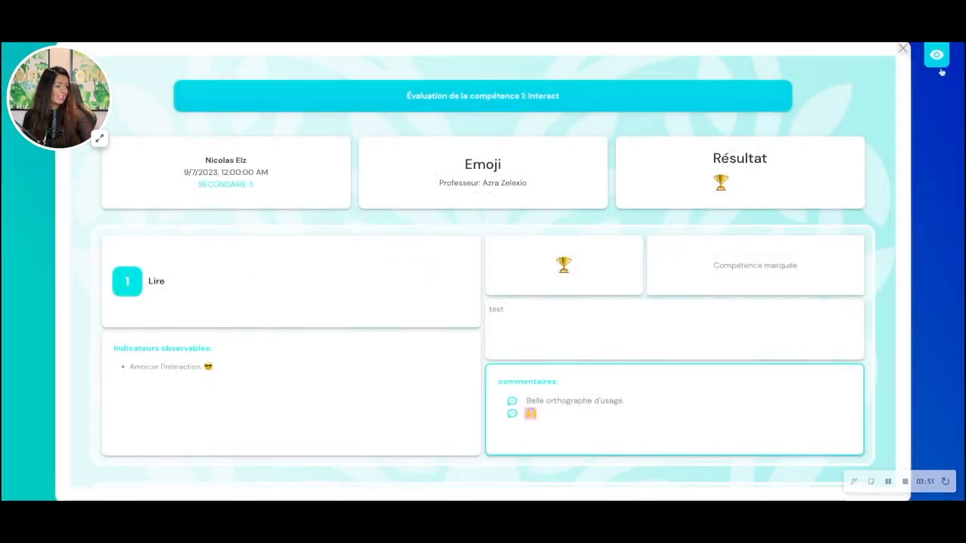
left_click(903, 49)
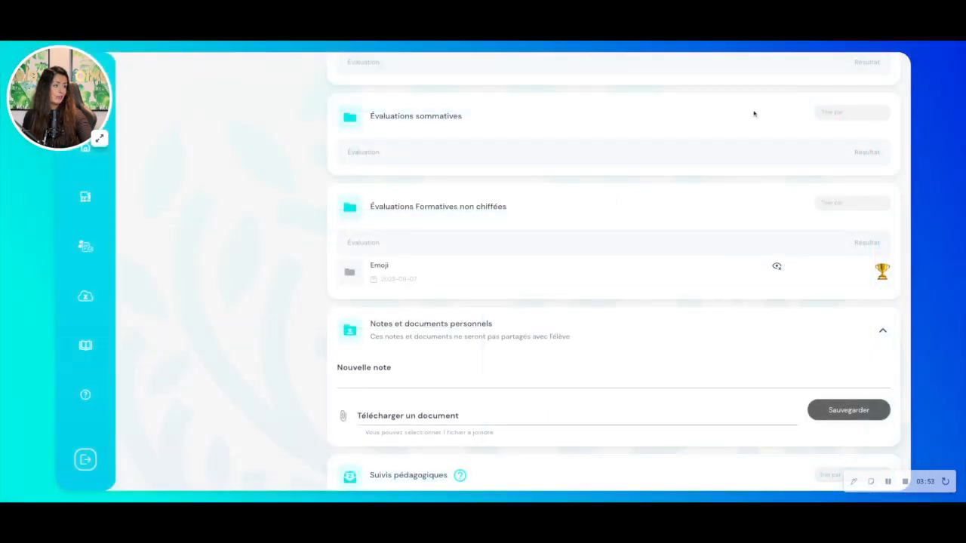